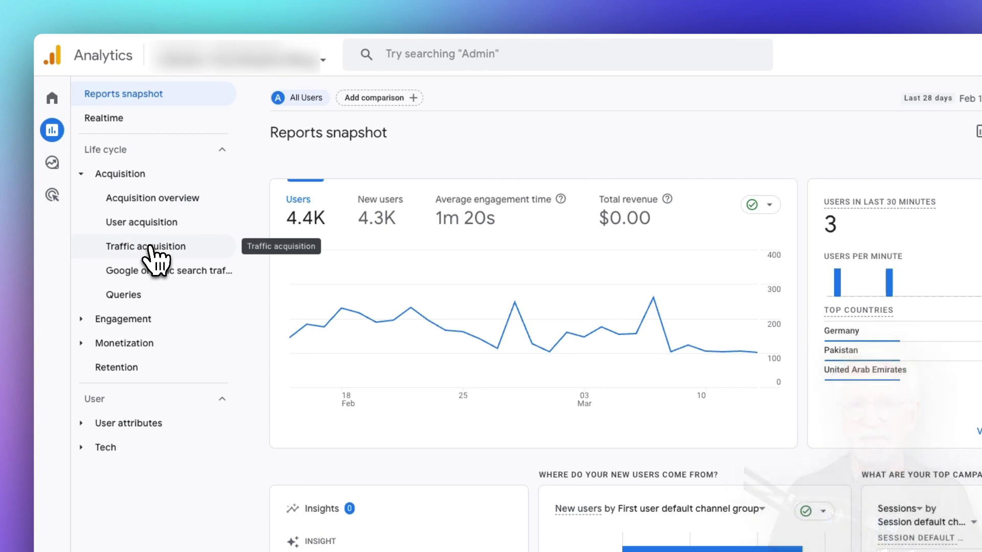
Open the Traffic acquisition report and examine the table of users and sessions by primary channel group
click(150, 247)
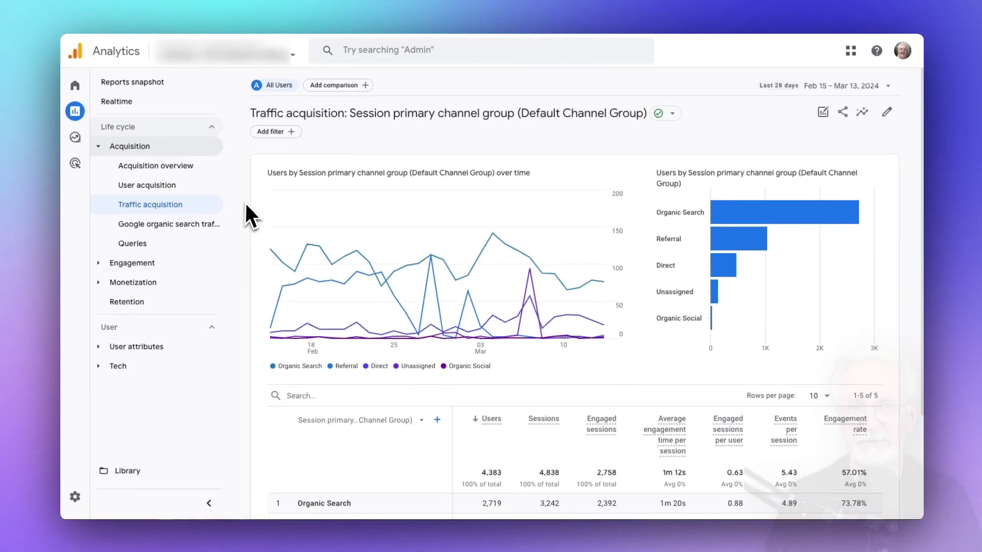
scroll(245, 200, down, 3)
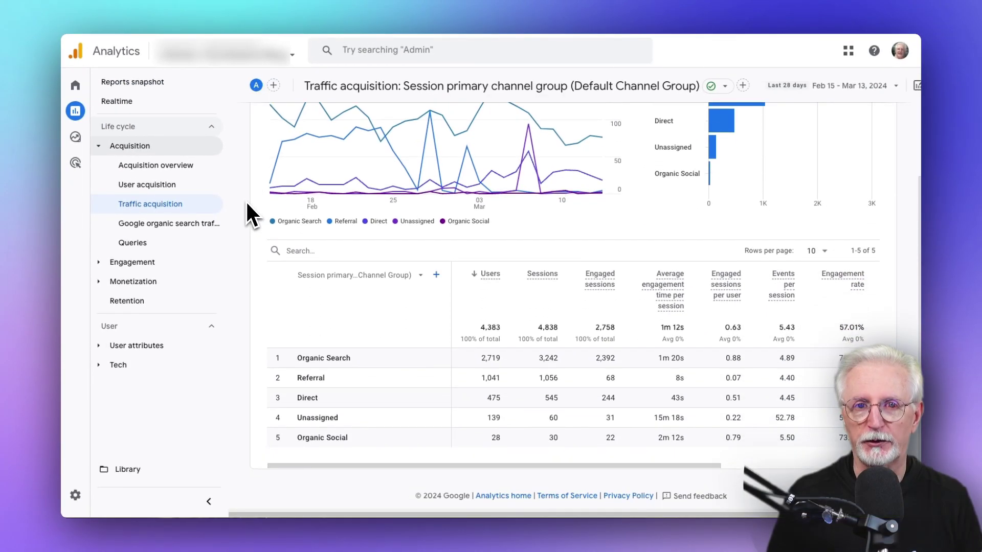
mouse_move(720, 297)
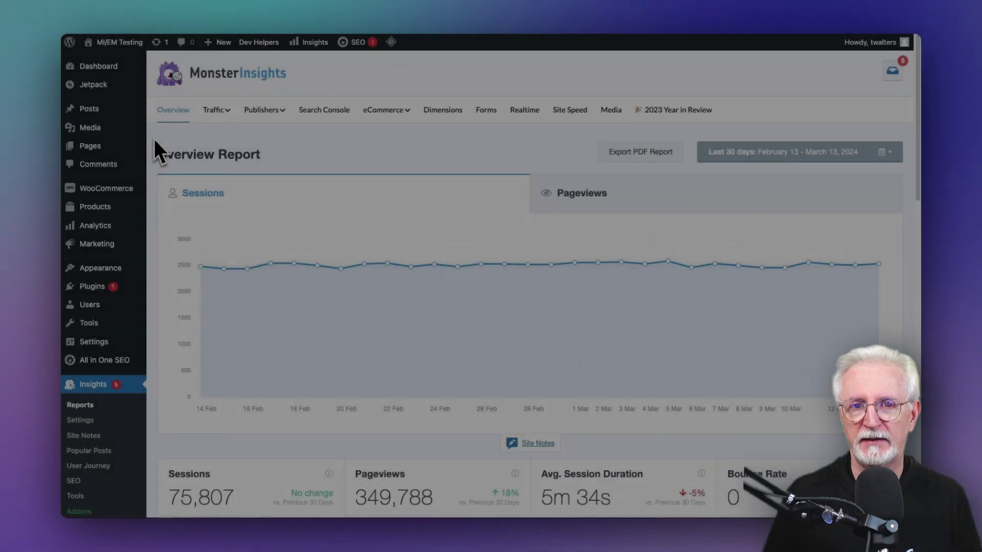
Review the Overview Report from the sessions chart to the visitor, device, Top 10 Countries and Top 10 Referrals sections
scroll(154, 139, down, 2)
scroll(155, 139, down, 3)
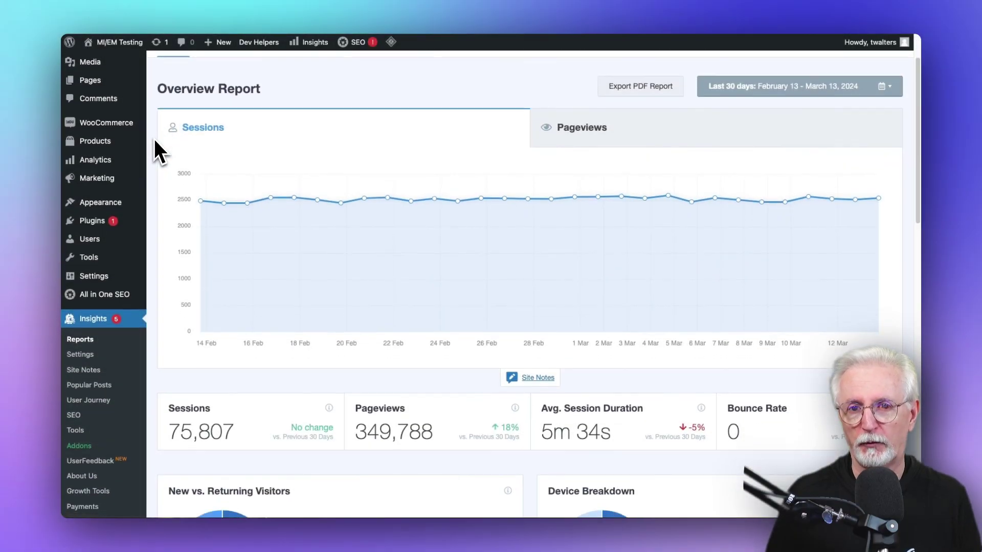
scroll(154, 139, down, 3)
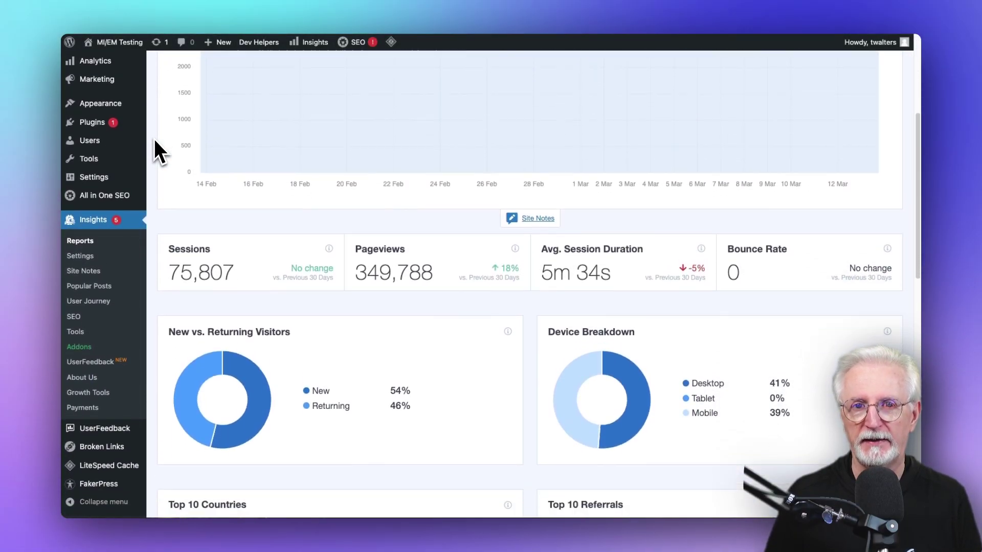
scroll(154, 145, down, 3)
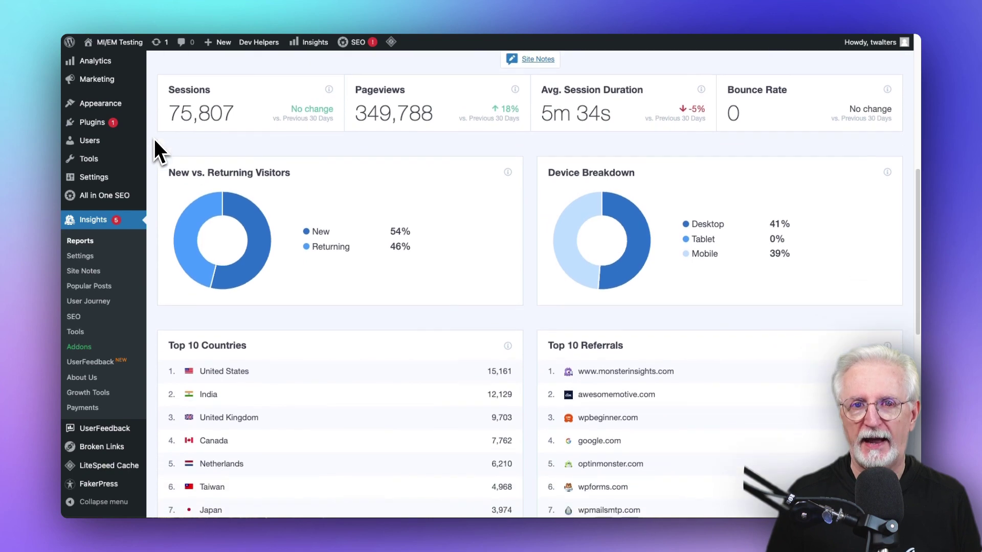
scroll(155, 139, down, 2)
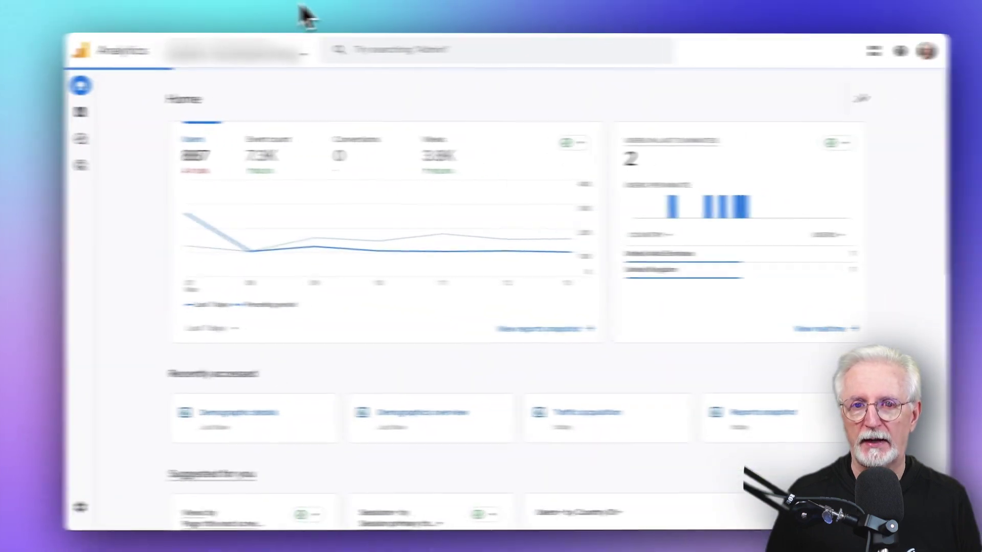
Open the User attributes overview report and examine its country, city, gender and interests cards
click(80, 112)
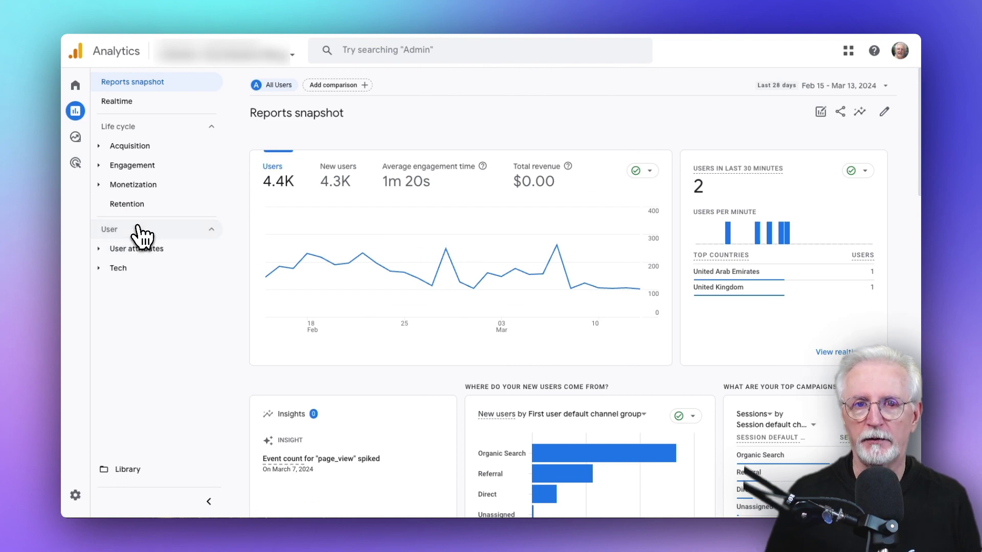
click(139, 249)
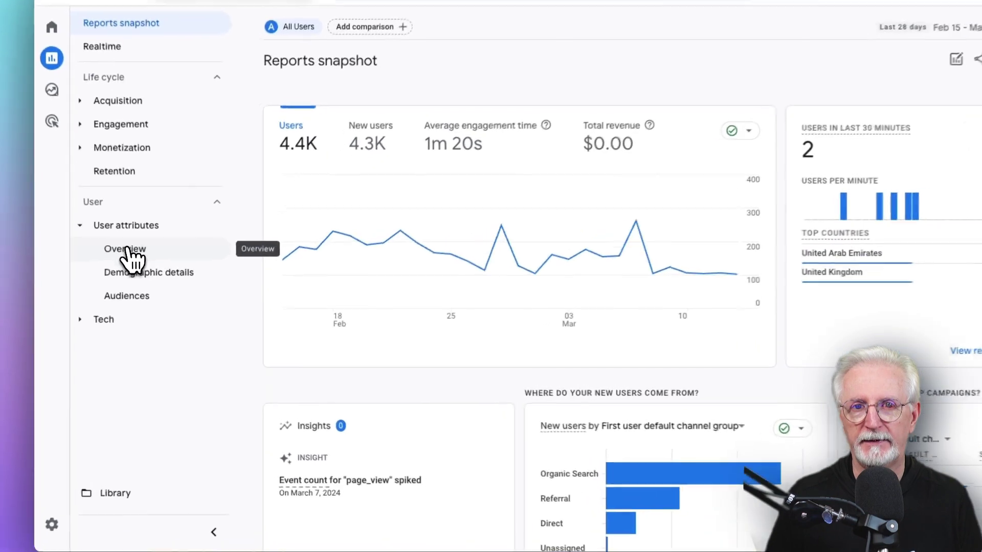
click(137, 268)
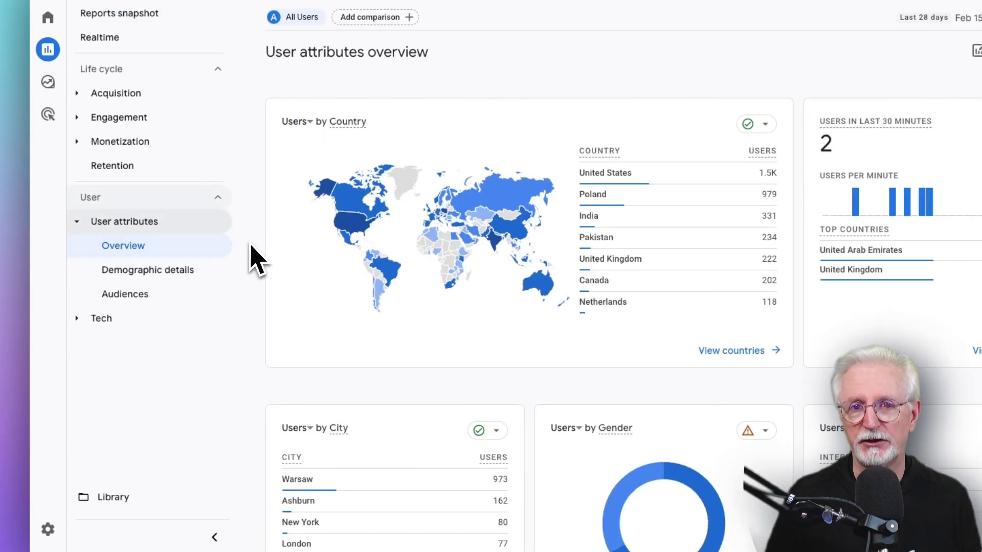
scroll(252, 245, down, 5)
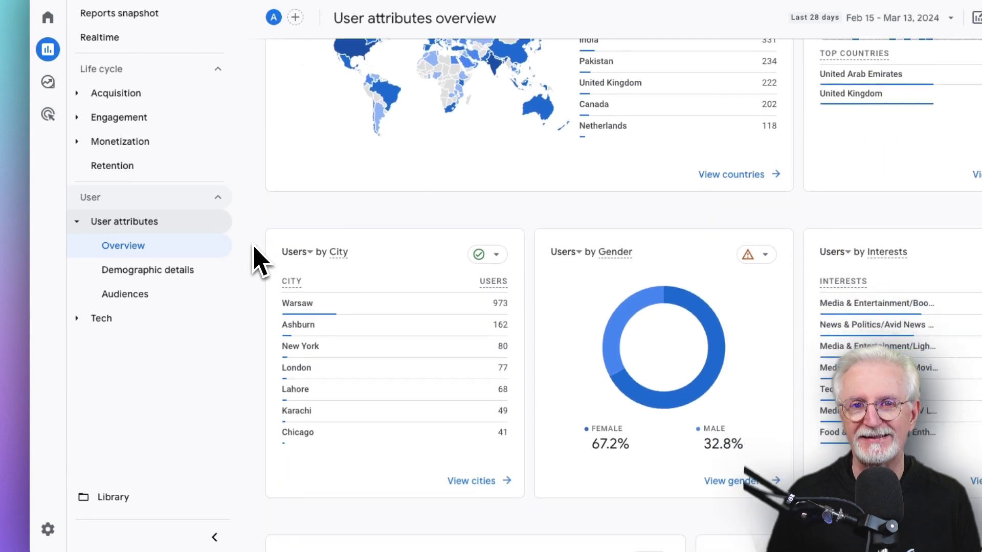
scroll(264, 256, down, 1)
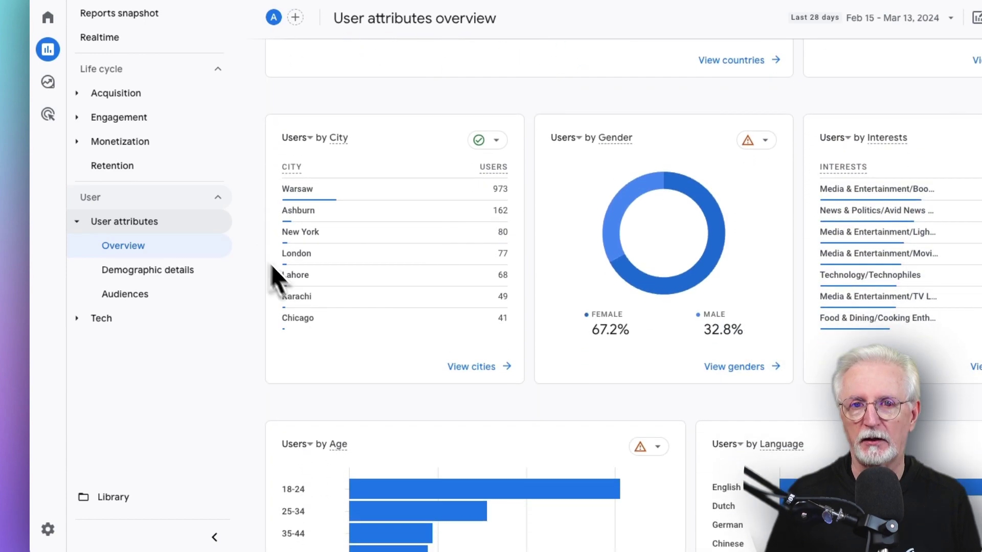
Open the full cities report from the Users by City card and examine its table of city metrics
click(499, 372)
scroll(235, 269, down, 1)
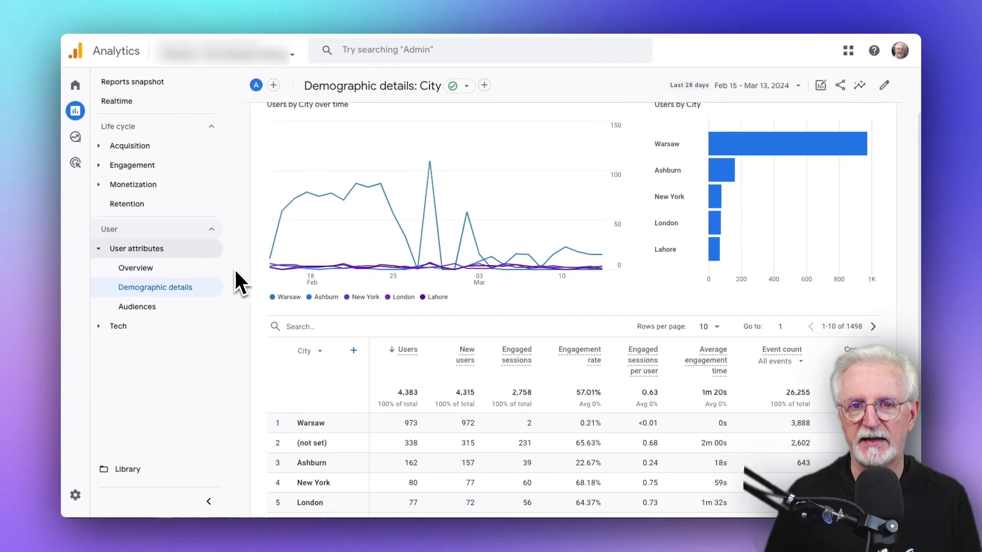
scroll(237, 281, down, 3)
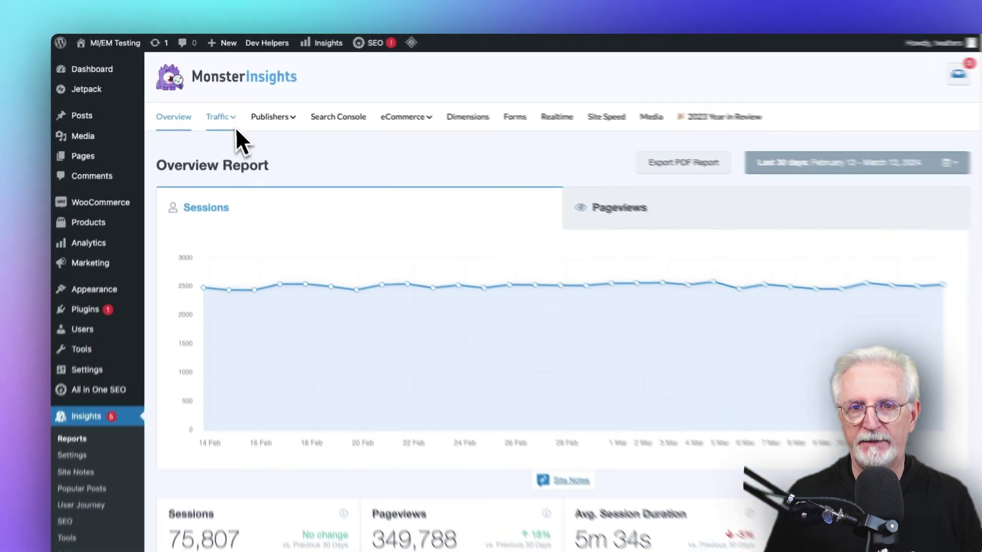
Open the Landing Page Details traffic report and review the Top Landing Pages table
click(214, 110)
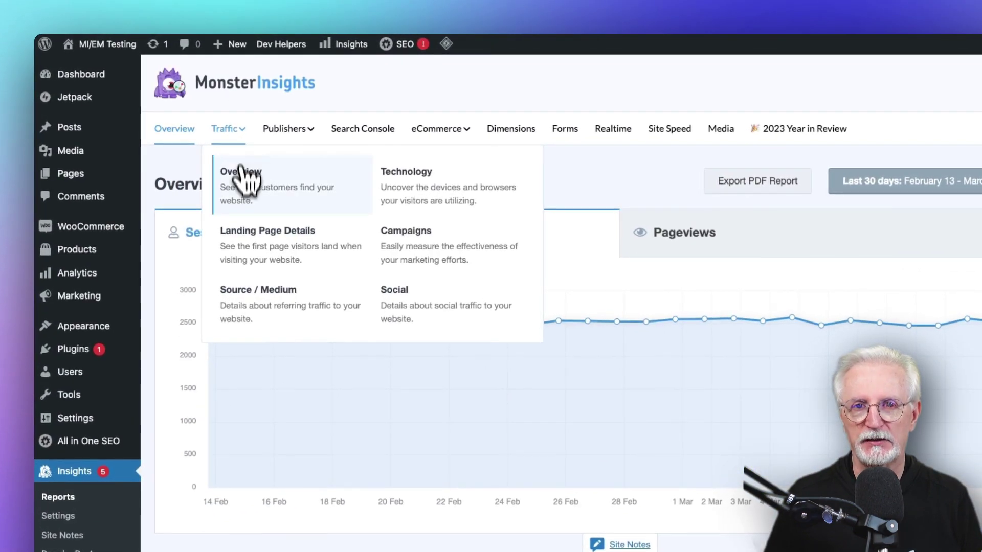
click(247, 243)
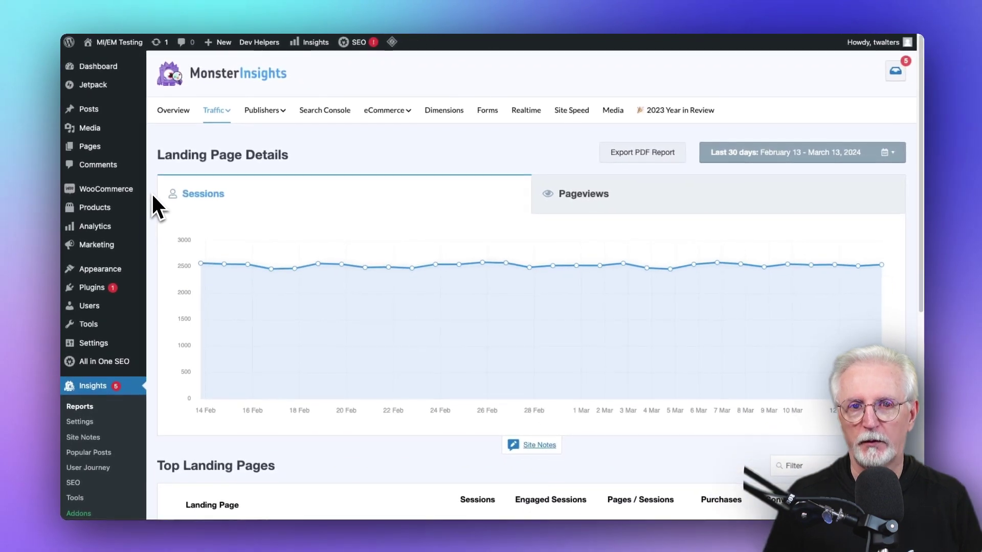
scroll(151, 192, down, 3)
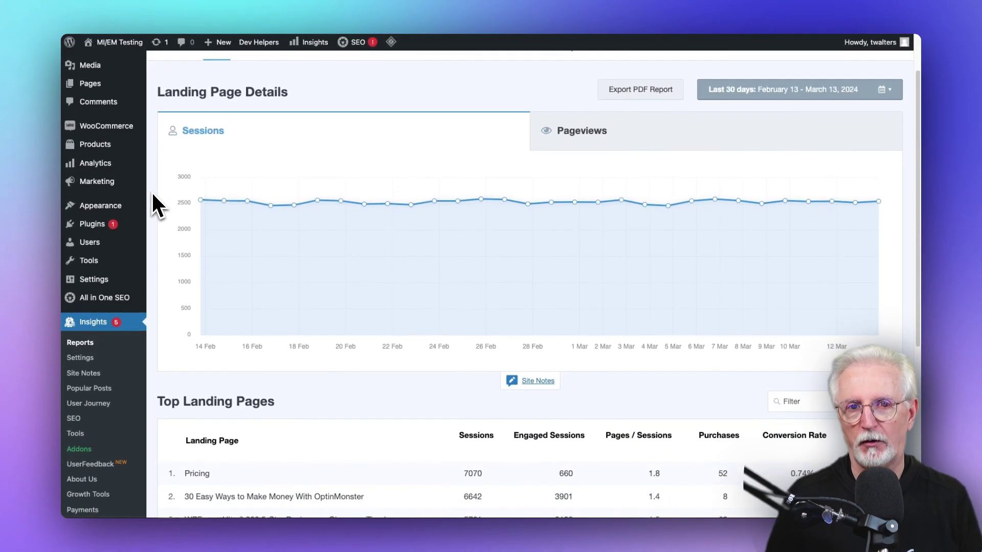
scroll(152, 192, down, 3)
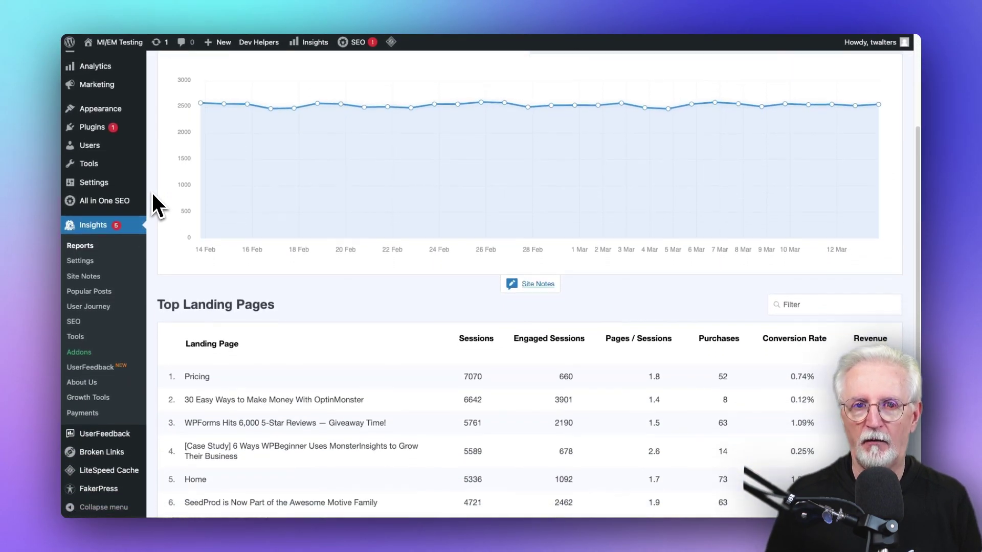
scroll(151, 191, down, 3)
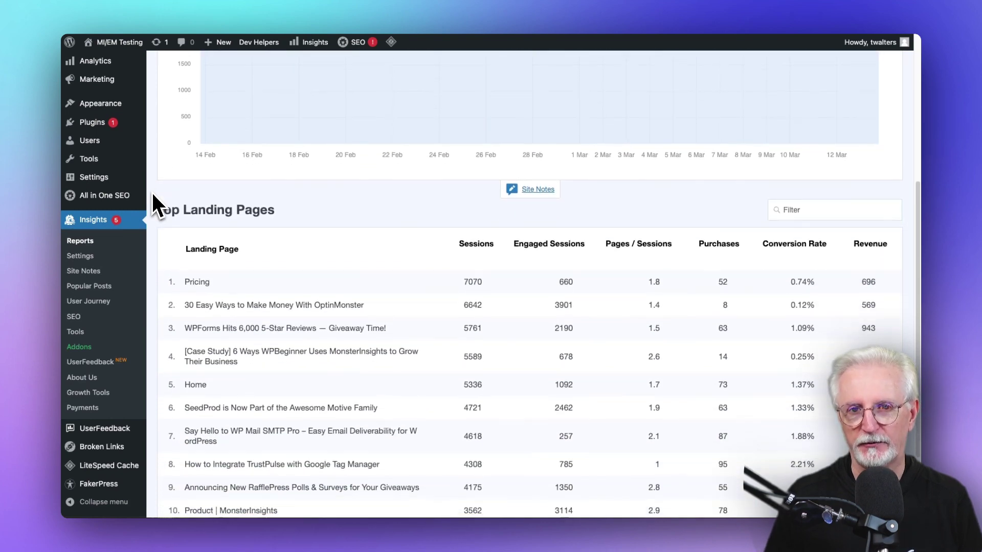
scroll(152, 191, down, 3)
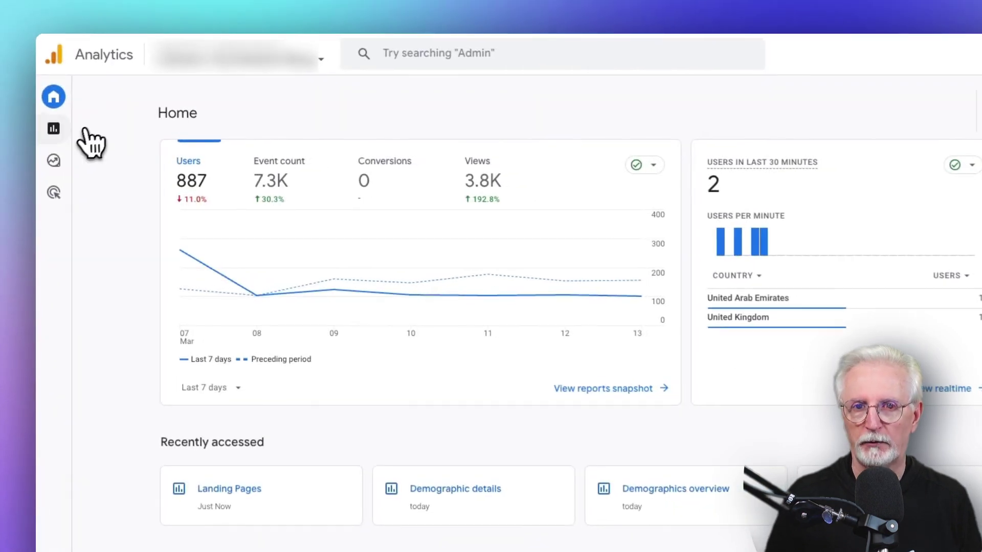
Open the Landing Pages engagement report and examine sessions and engagement by landing page
click(55, 131)
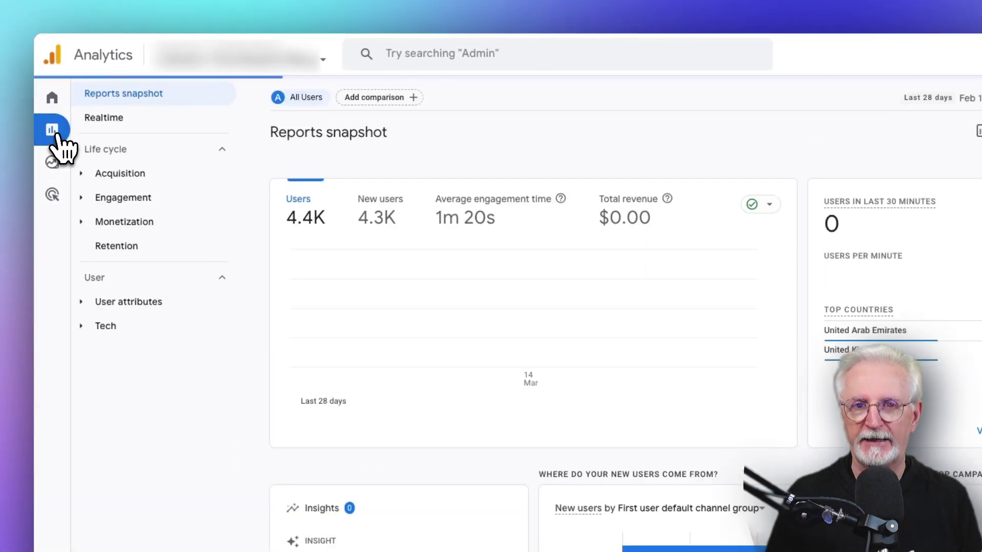
click(98, 199)
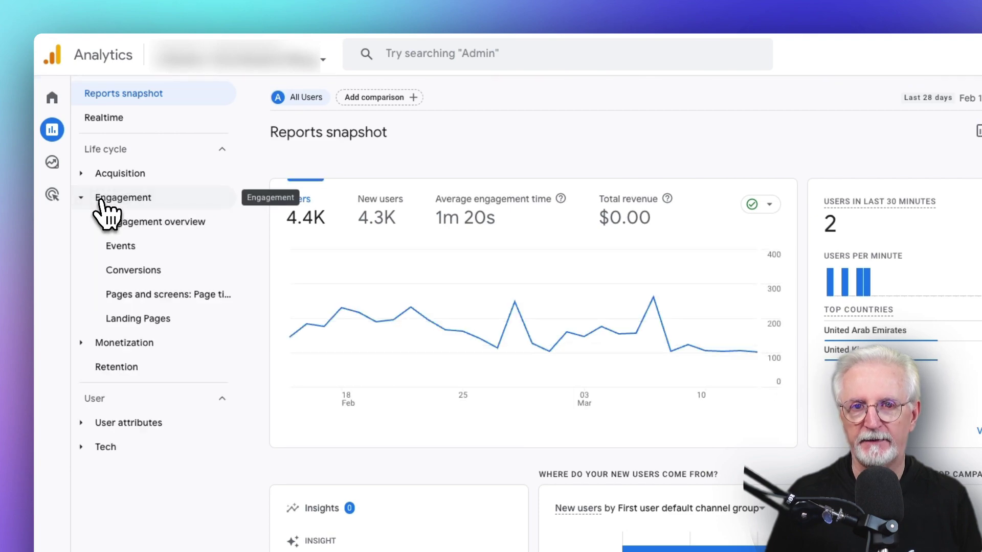
click(134, 318)
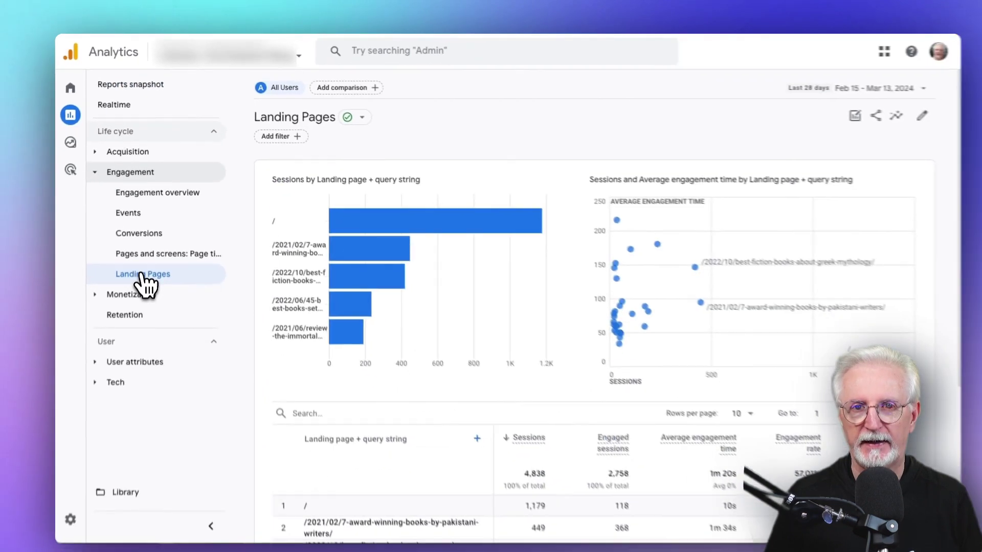
scroll(240, 284, down, 3)
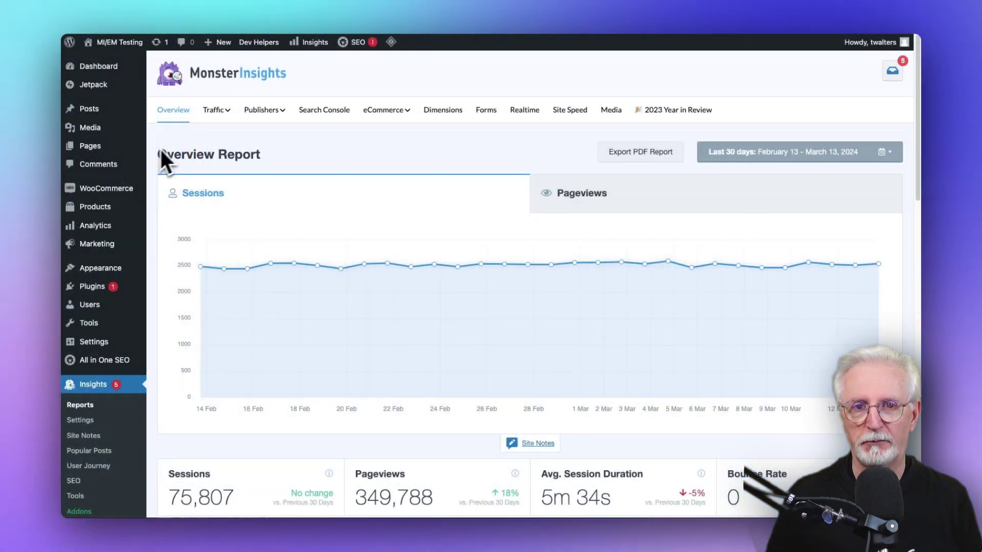
Open the Publishers overview report and review it from Top Landing Pages to the Age and Gender charts
click(262, 112)
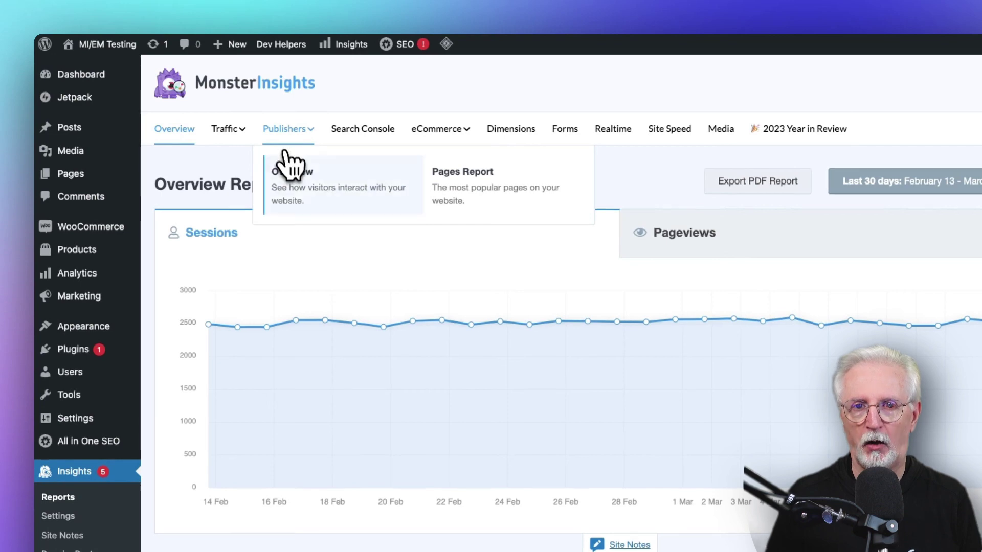
click(287, 169)
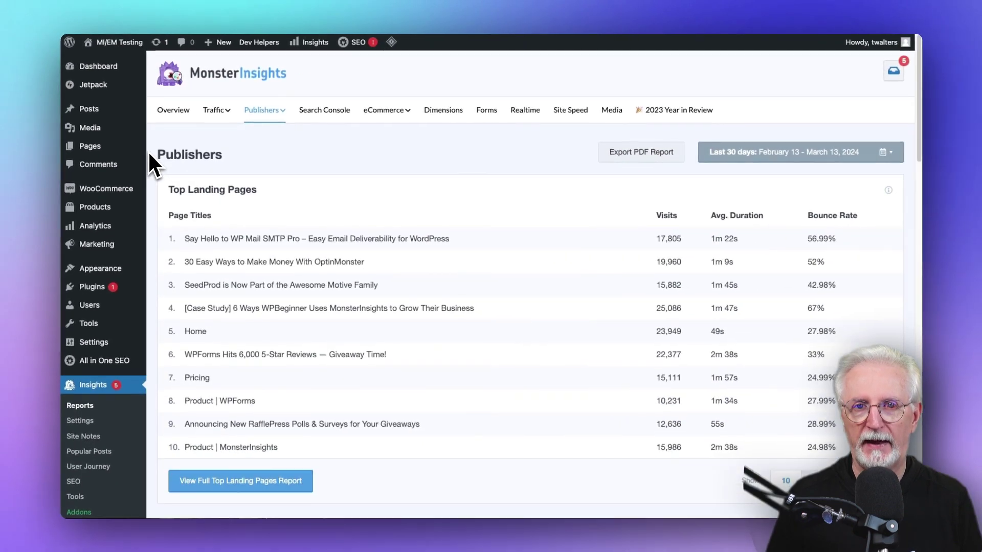
scroll(149, 153, down, 15)
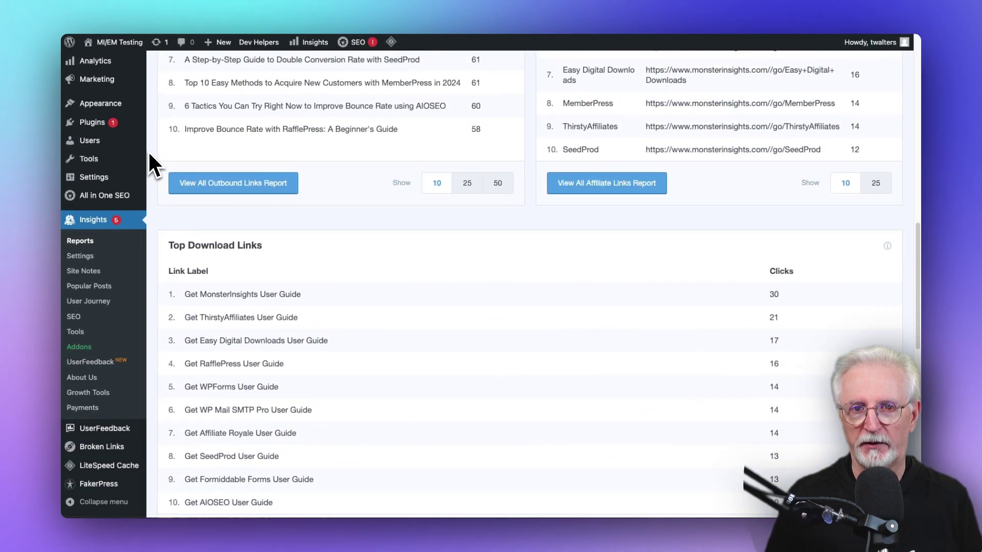
scroll(149, 153, down, 10)
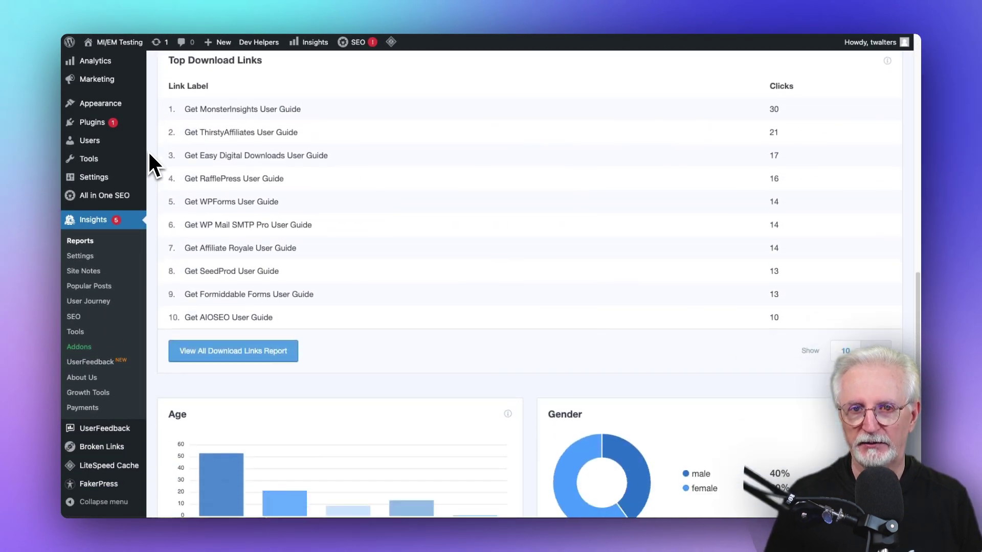
scroll(149, 153, down, 5)
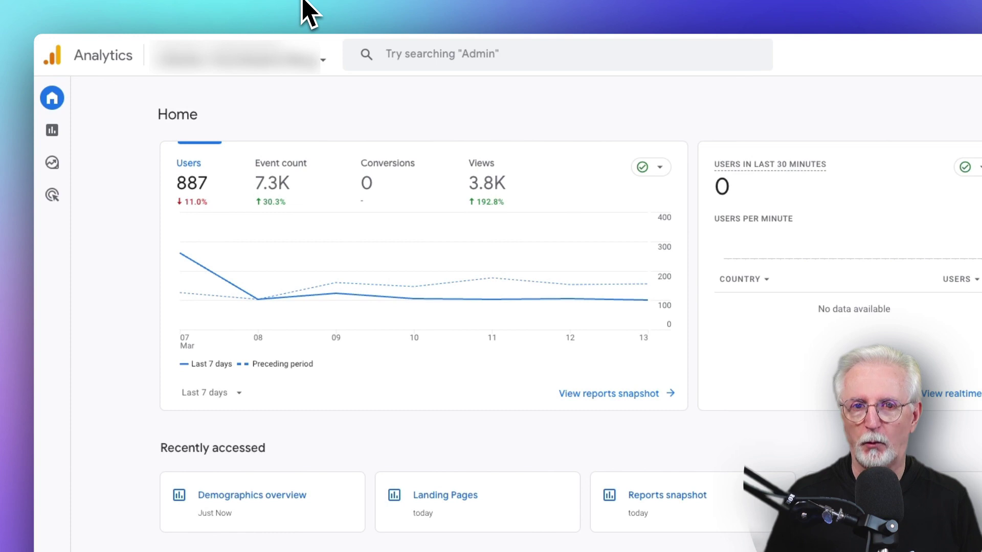
Open the User attributes overview from the reports section and look through its demographic cards
click(66, 131)
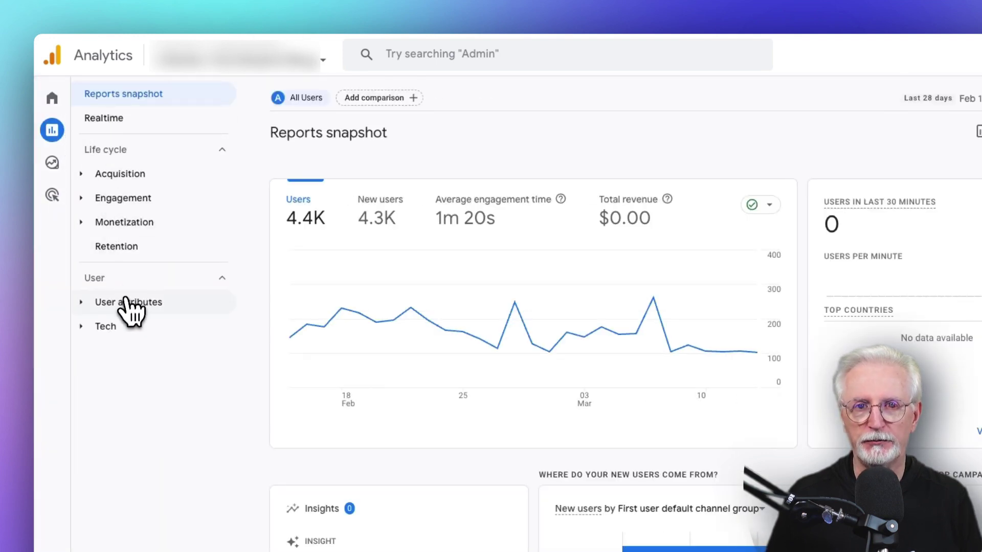
click(128, 305)
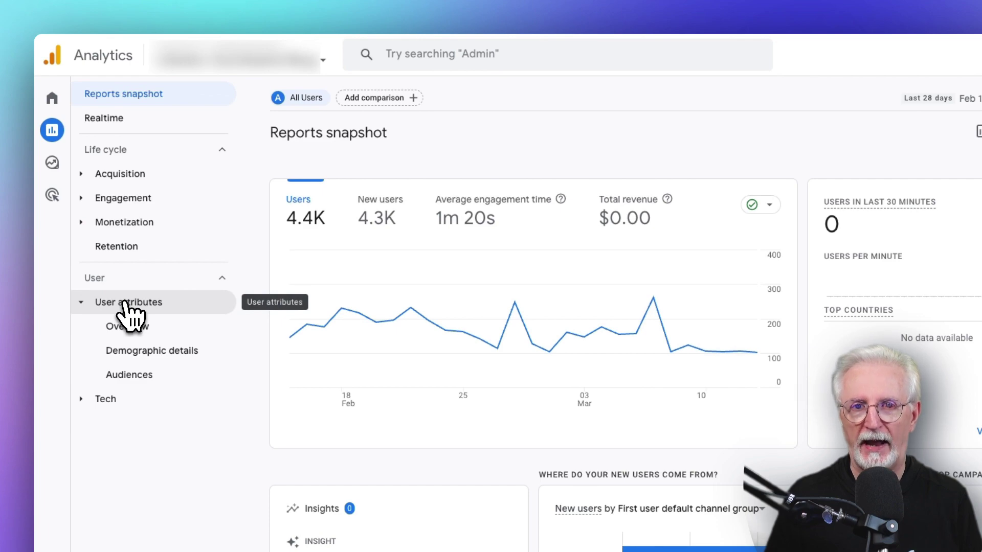
click(135, 327)
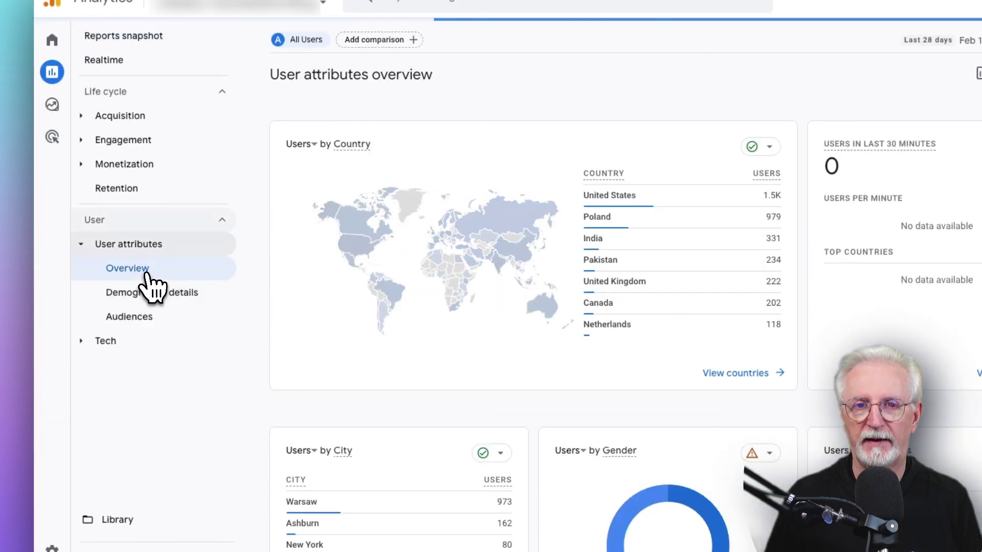
scroll(237, 282, down, 7)
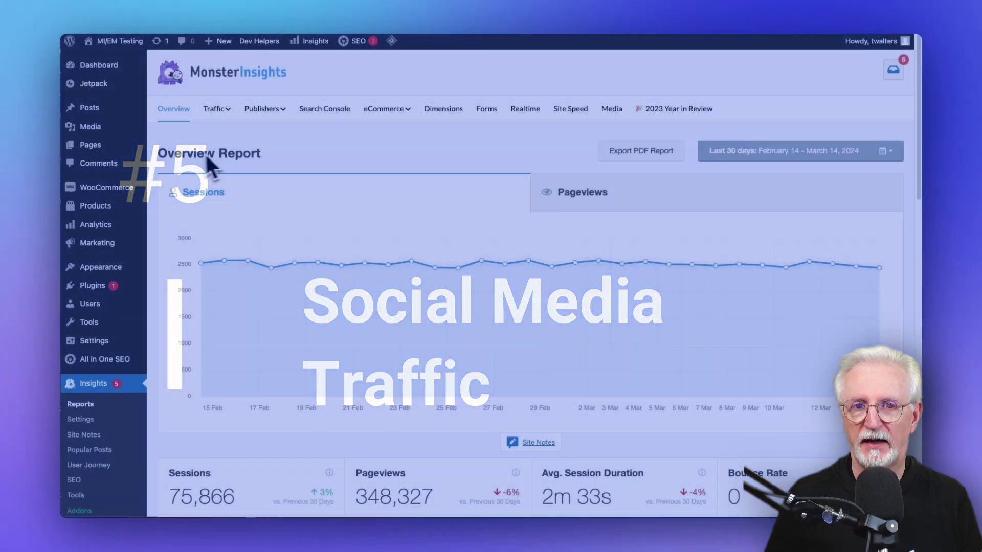
Look through the Overview Report as far as the Top 10 Countries and Top 10 Referrals lists
scroll(155, 150, down, 5)
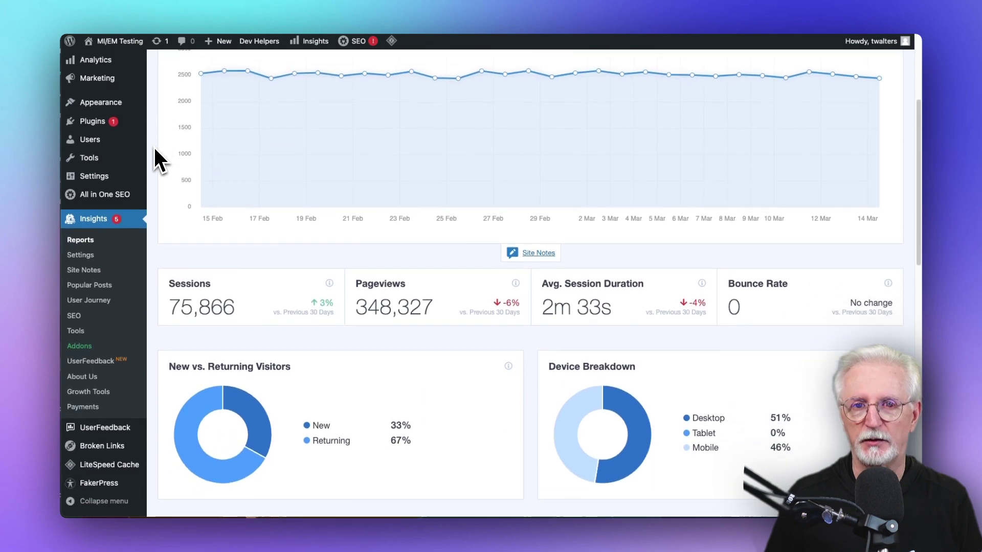
scroll(155, 149, down, 5)
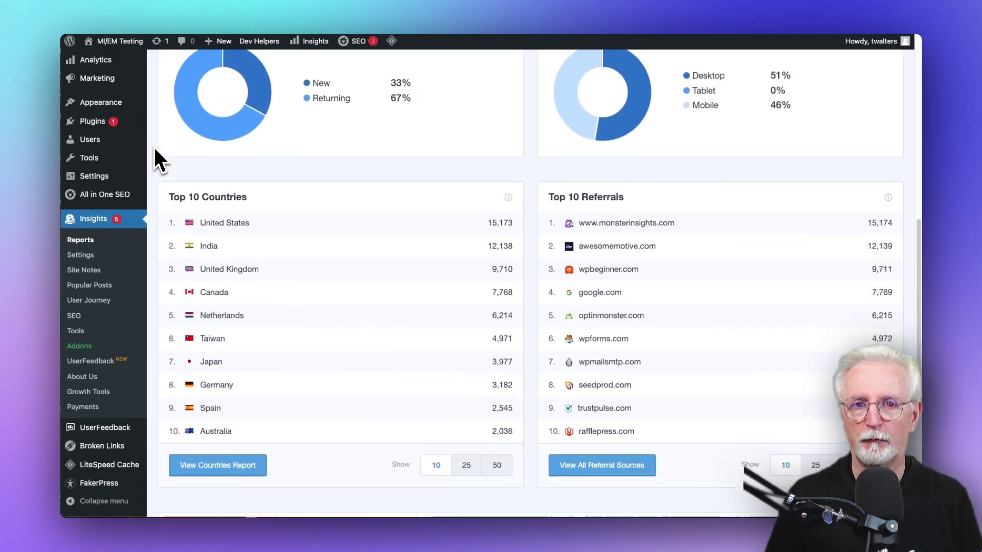
Open the Social report from the traffic reports and look through its Report Details table by network
scroll(153, 145, down, 1)
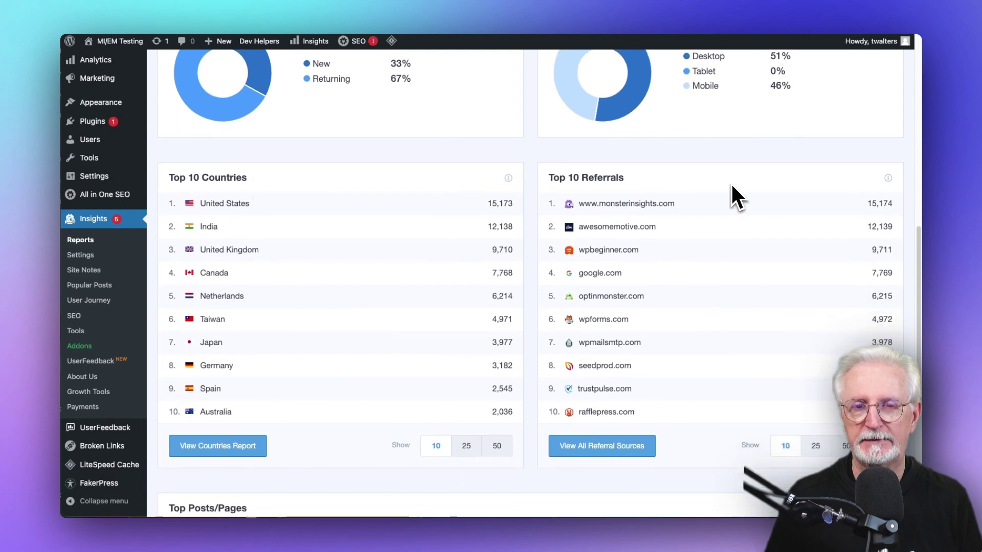
scroll(839, 177, up, 3)
scroll(839, 166, up, 8)
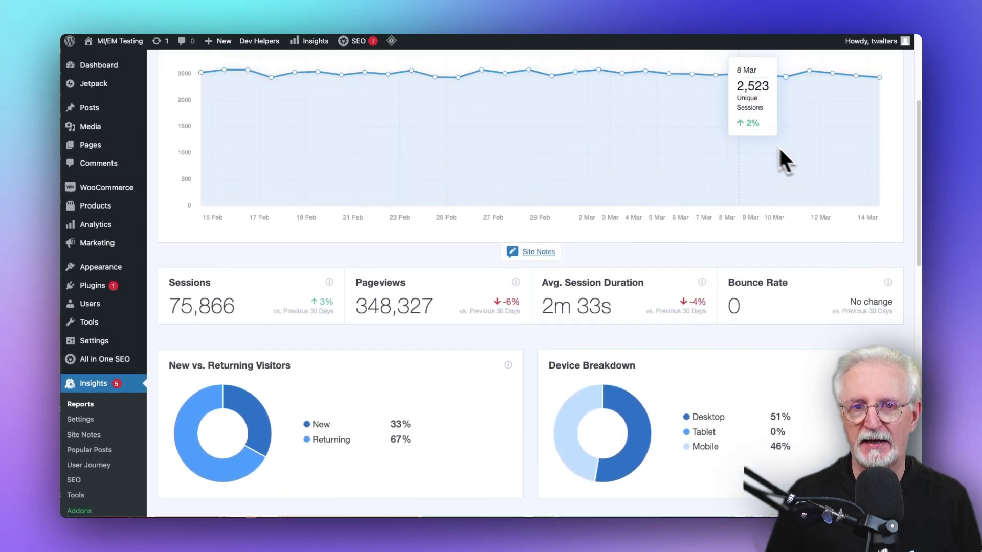
click(229, 110)
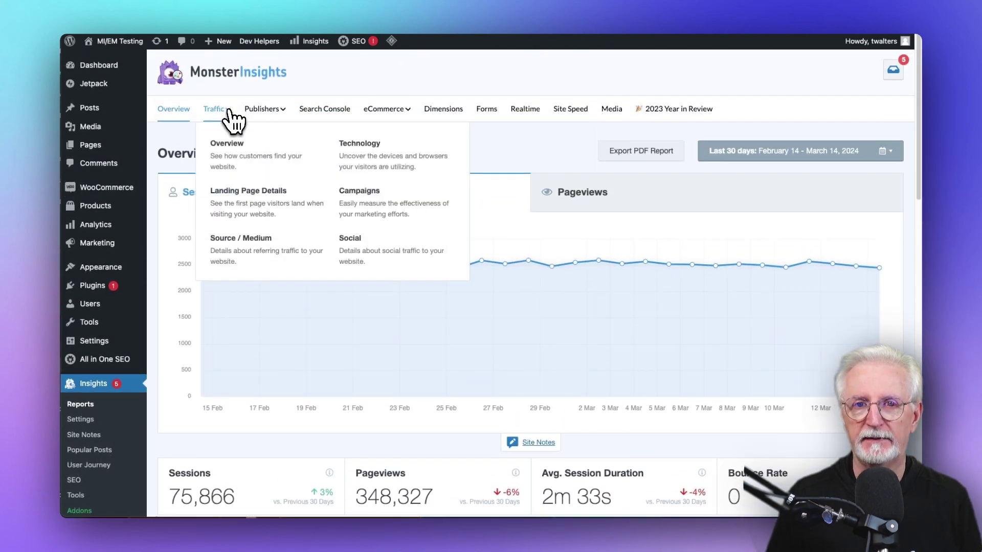
click(346, 248)
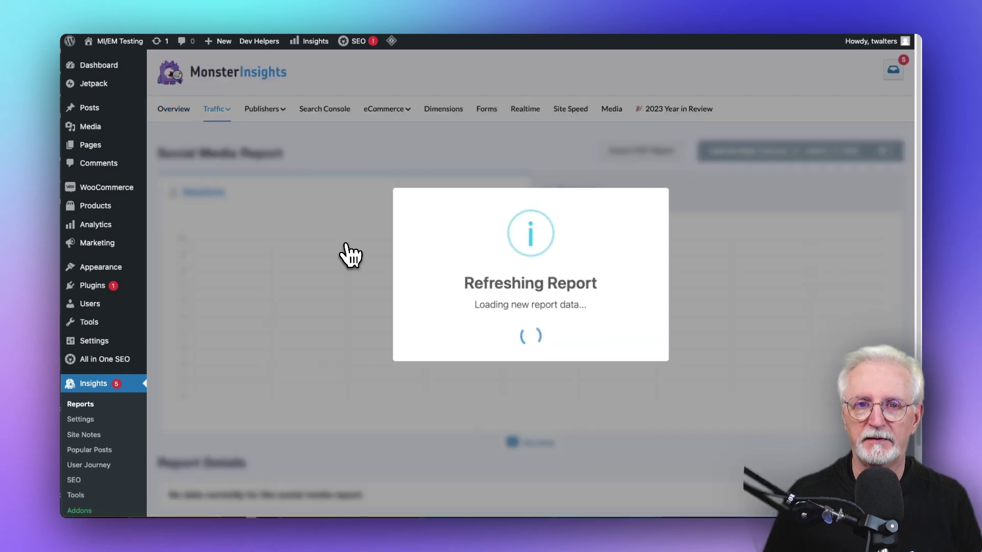
scroll(150, 229, down, 6)
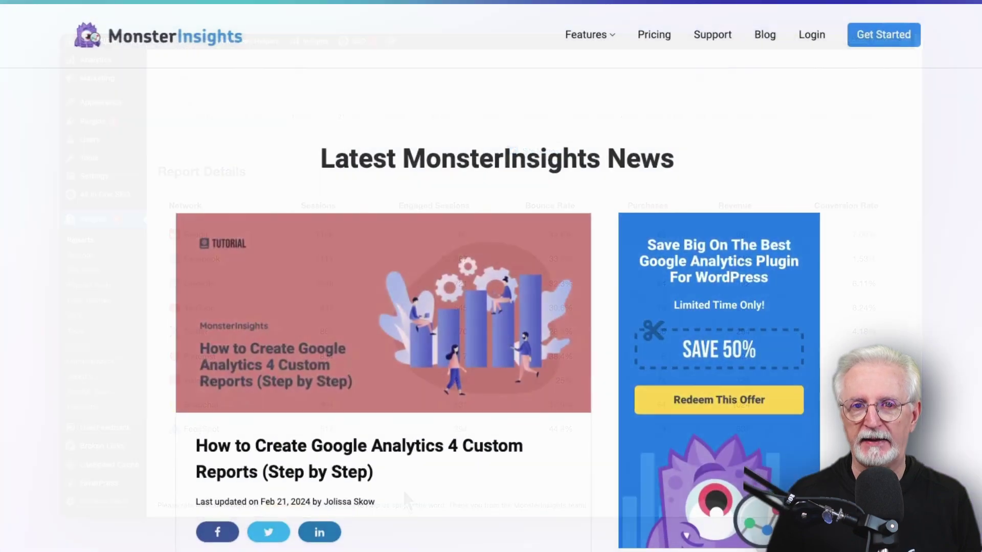
Switch to the MonsterInsights blog article on creating Google Analytics 4 custom reports and skim it
scroll(491, 276, down, 4)
scroll(491, 276, down, 2)
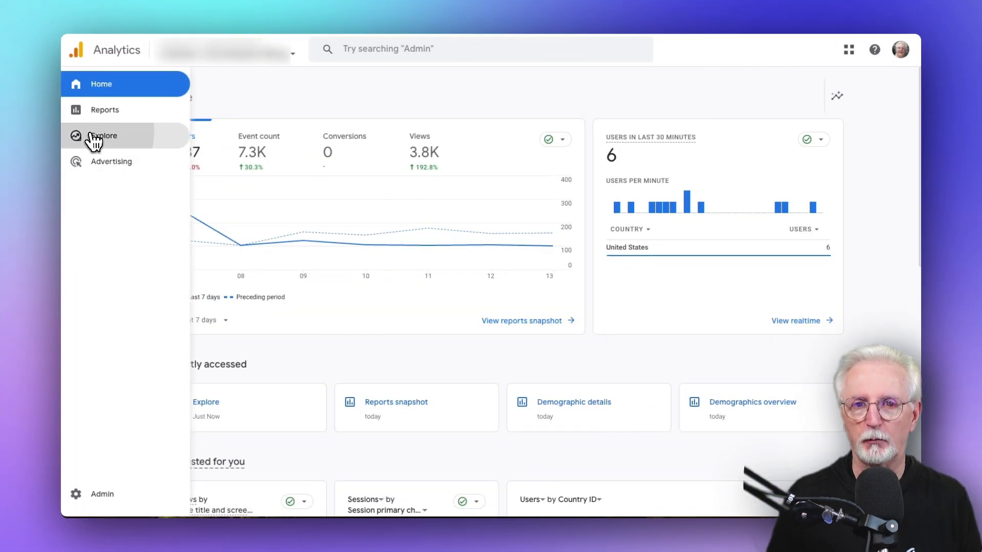
In Google Analytics, create a blank exploration named Social Report
click(91, 136)
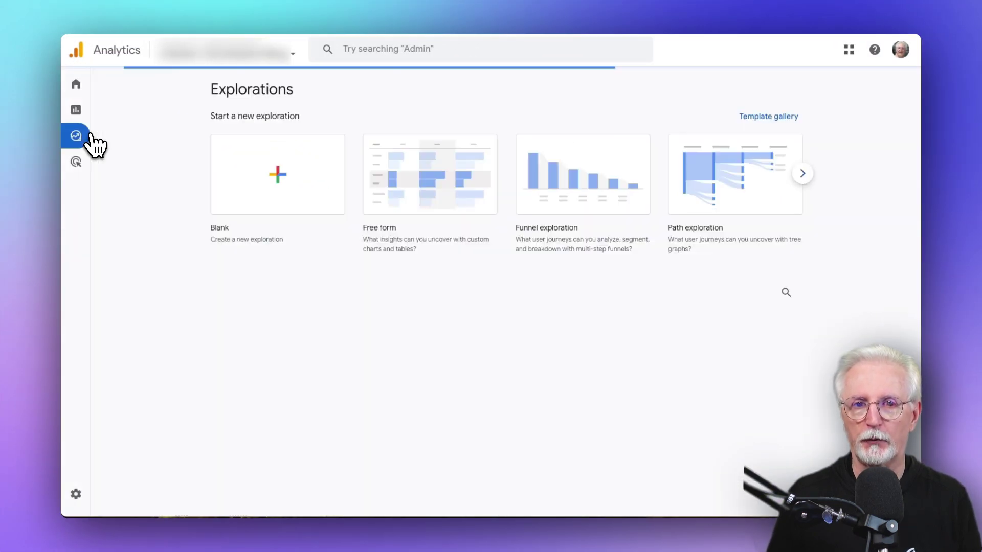
click(281, 180)
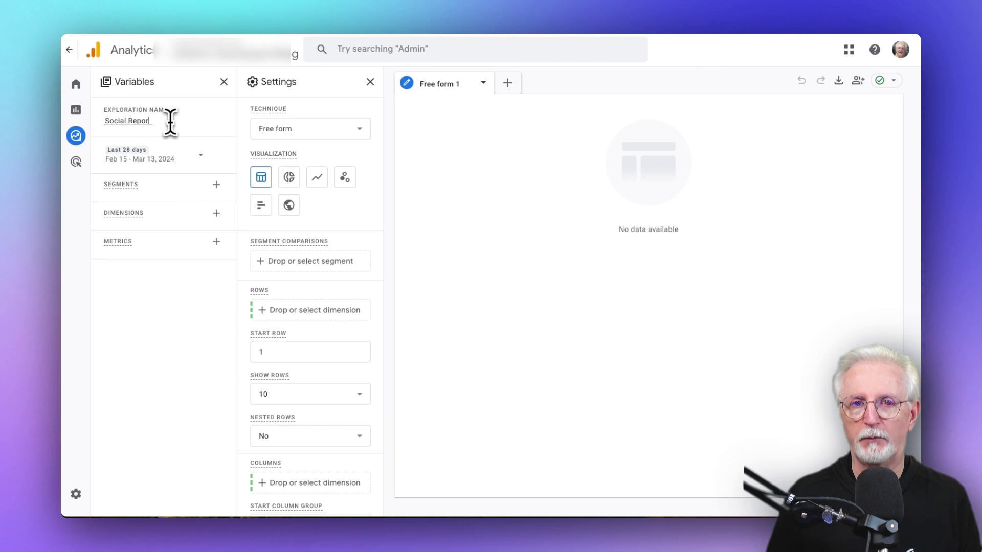
Import the dimensions Session source, Session default channel group and Landing page + query string into the exploration
click(216, 214)
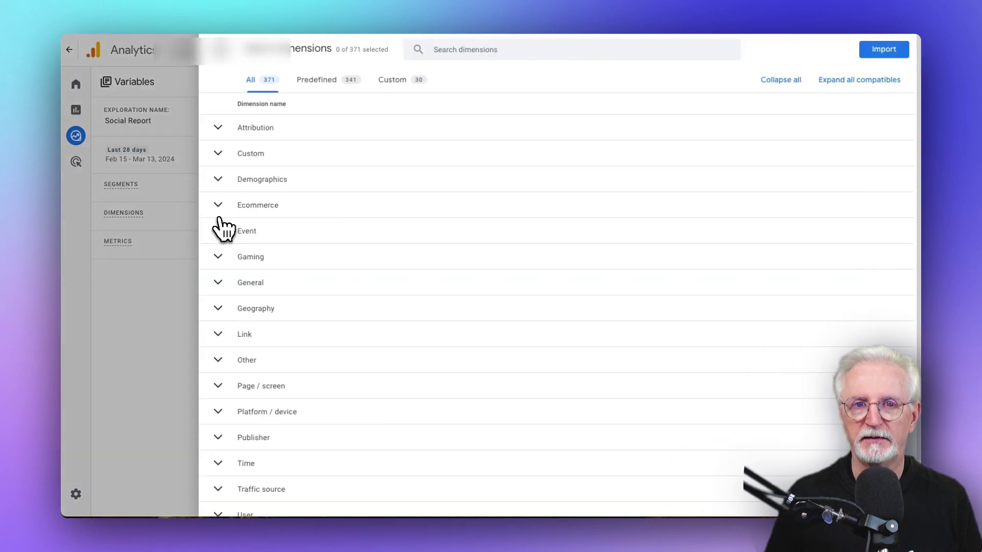
click(506, 48)
text(session source)
click(218, 152)
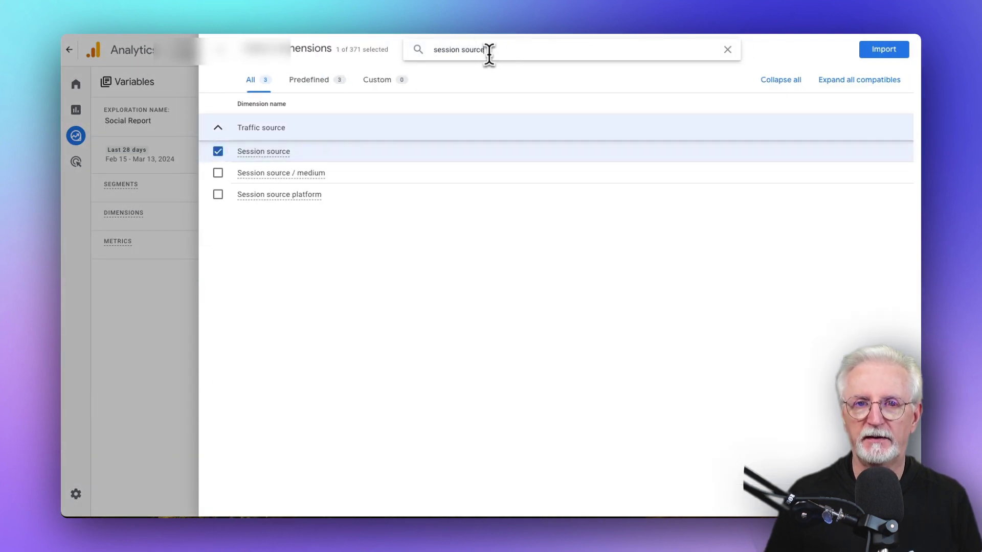
text(default)
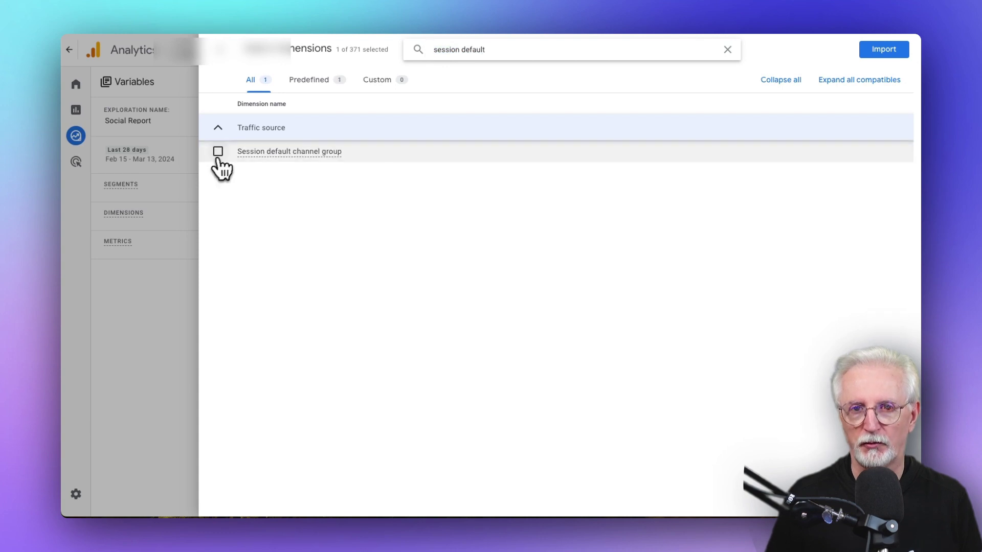
text(landing pa)
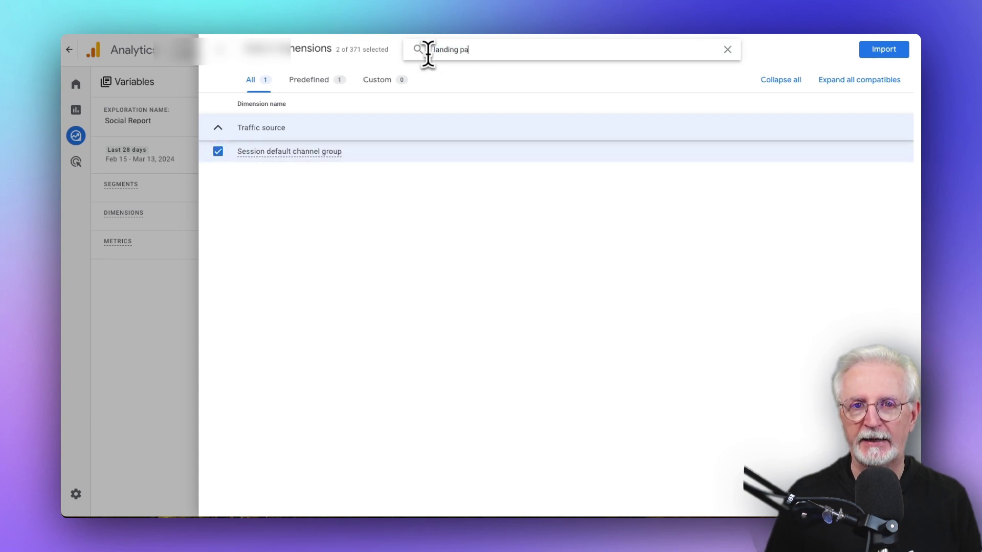
text(ge)
click(218, 152)
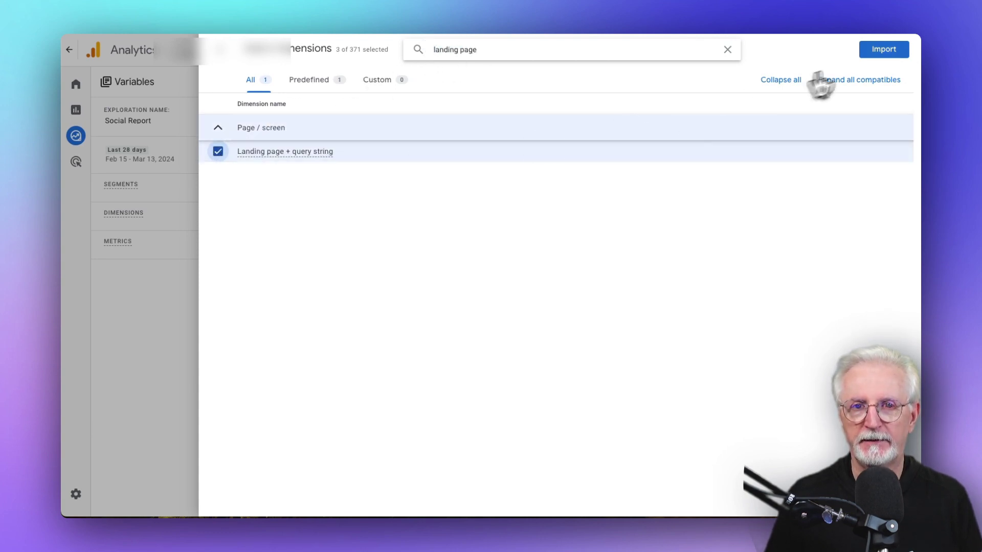
click(875, 49)
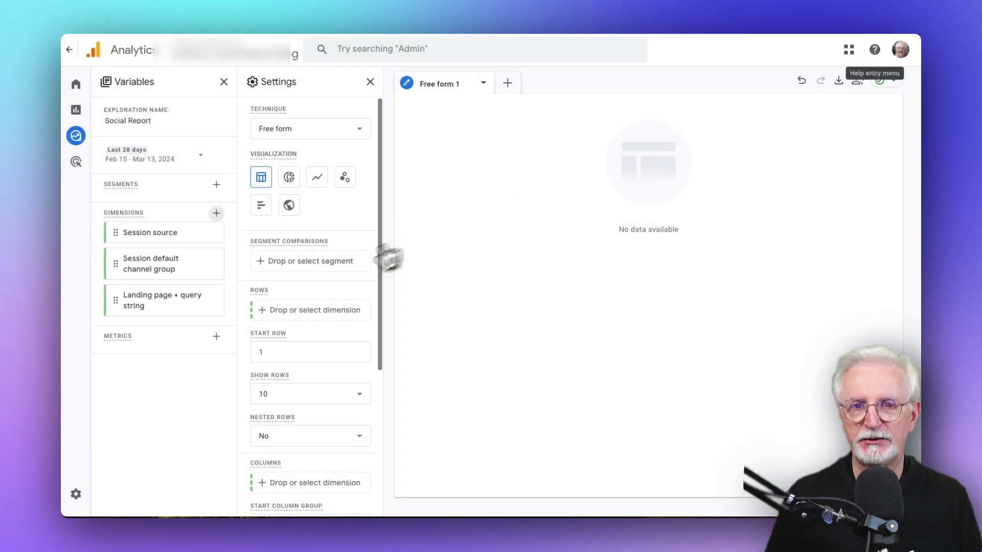
Use Session source as the row dimension of the free-form table
click(276, 311)
click(280, 321)
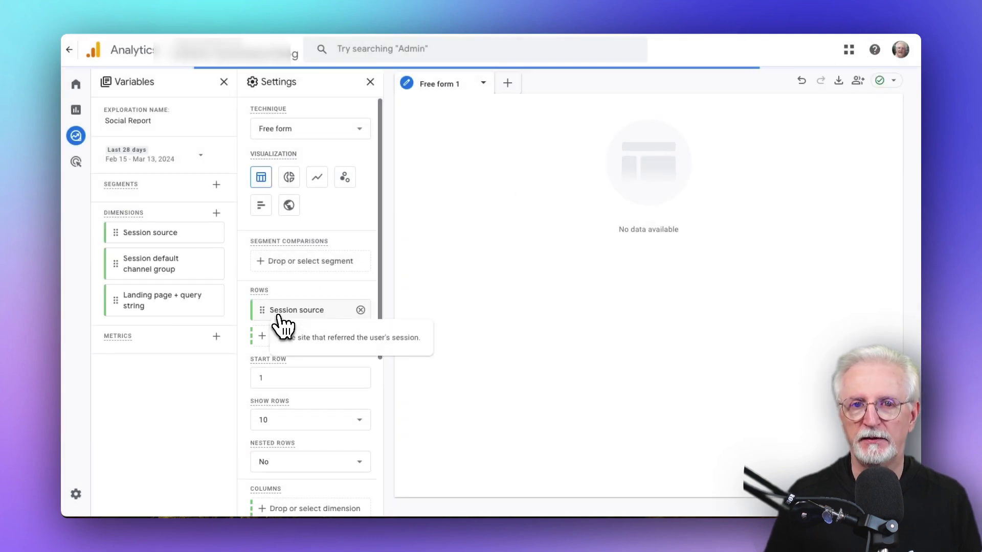
Import the metrics Sessions, Engaged sessions, User engagement, Engagement rate and Conversions into the exploration
click(217, 336)
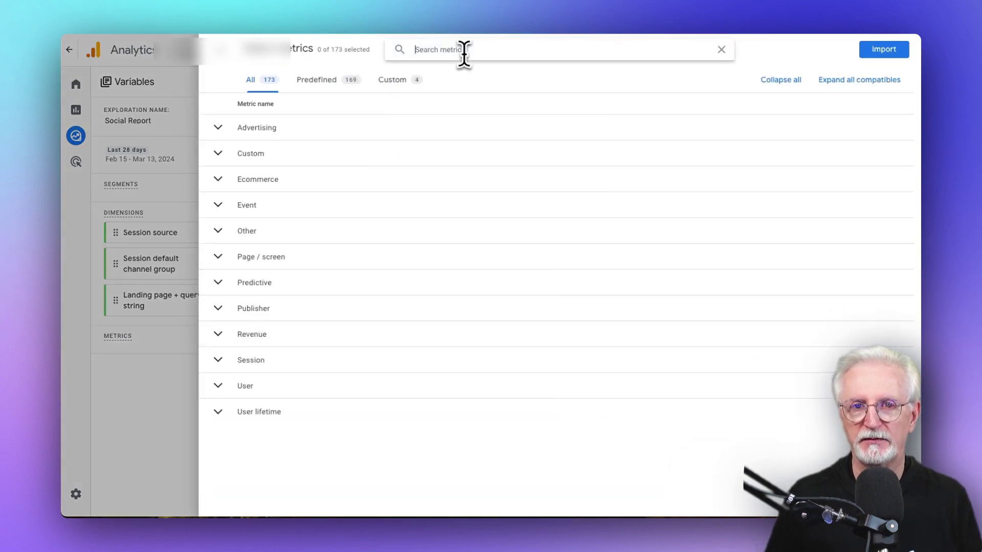
text(sessions)
click(238, 197)
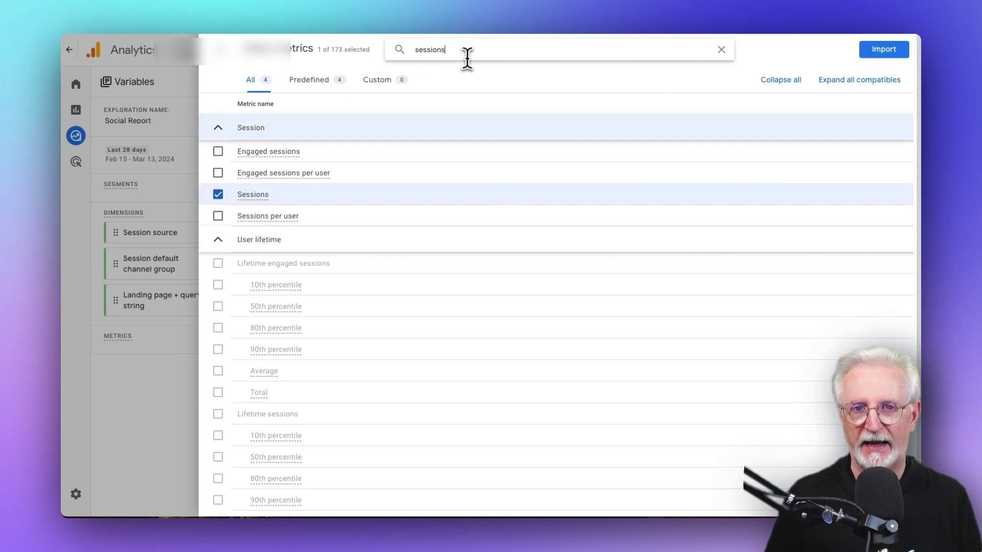
text(ns)
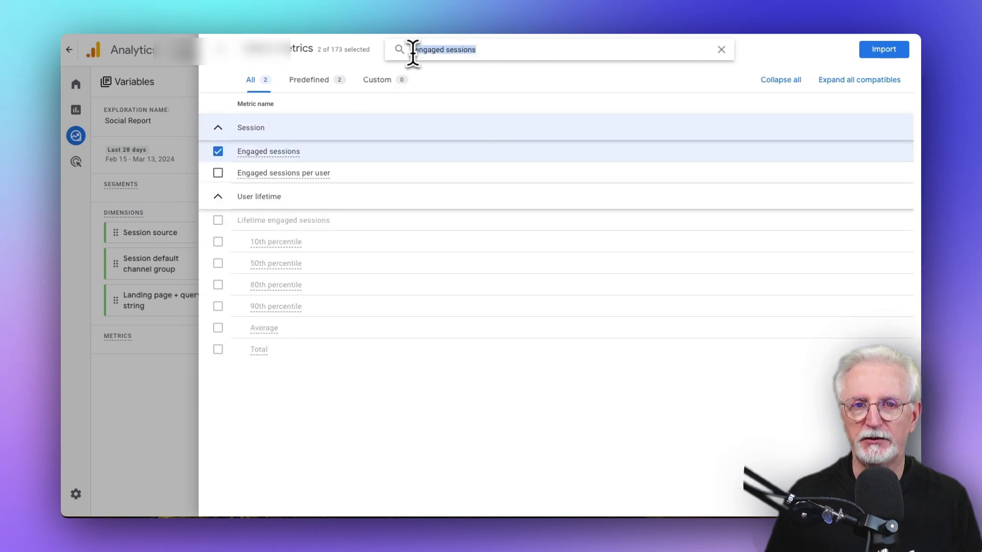
key(BackSpace)
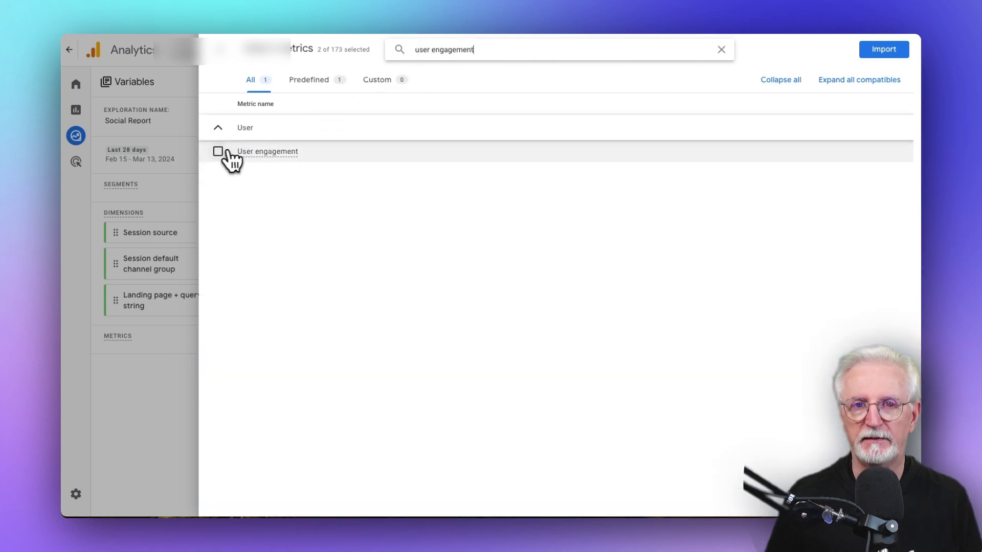
click(224, 152)
drag(475, 49, 408, 49)
text(engagement rate)
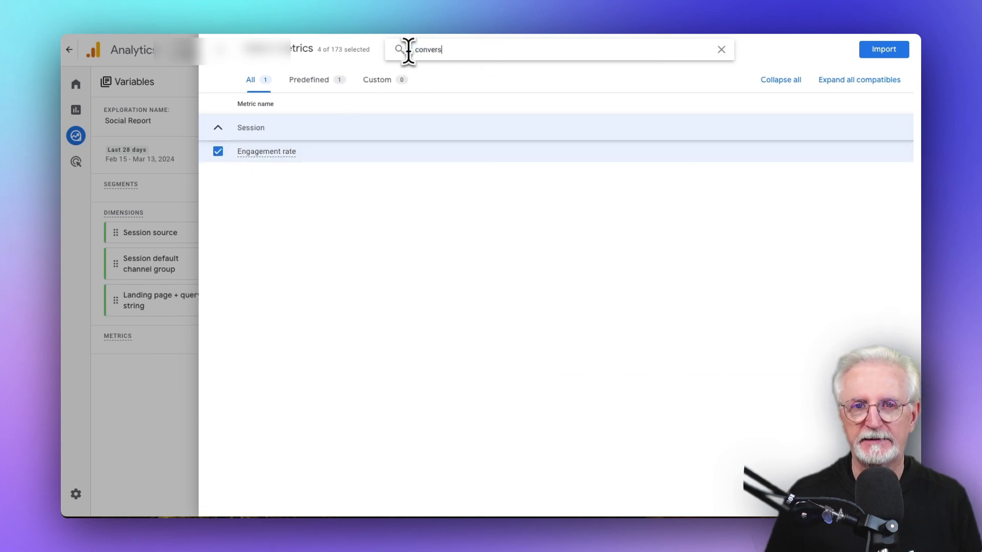
text(ions)
click(253, 151)
click(885, 50)
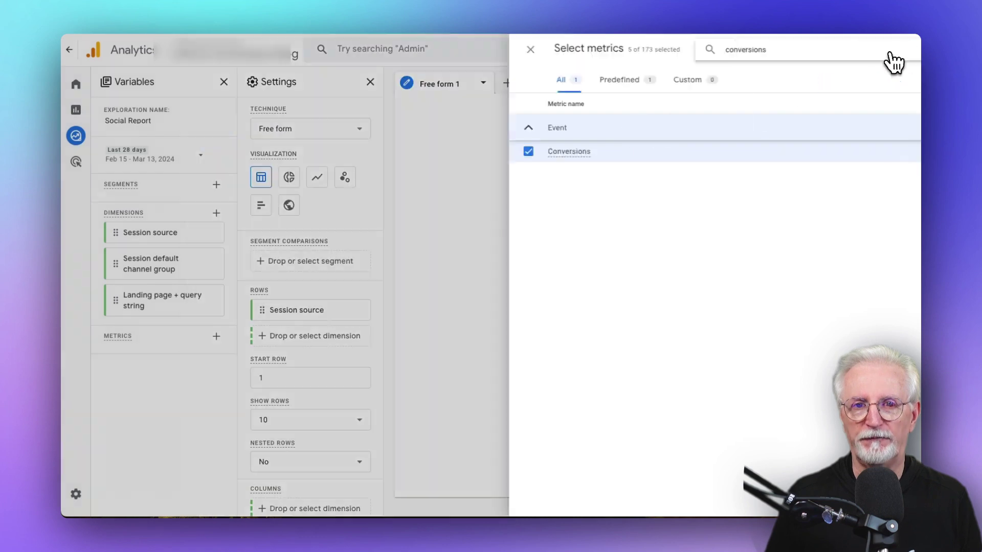
Add Sessions, Engaged sessions, User engagement, Engagement rate and Conversions as the table's values, in that order
scroll(378, 299, down, 5)
click(358, 391)
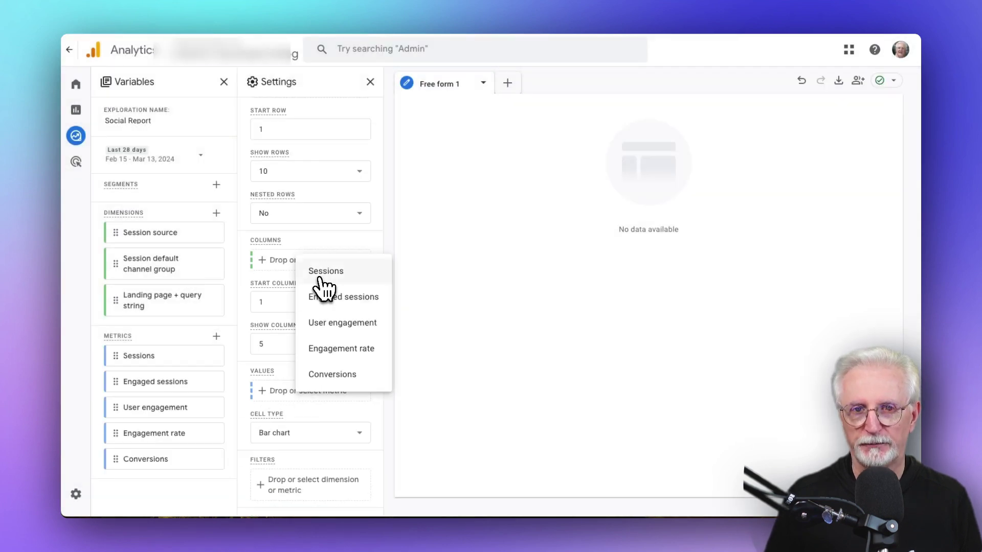
click(326, 271)
click(302, 414)
click(332, 314)
click(302, 440)
click(337, 366)
click(317, 467)
click(340, 419)
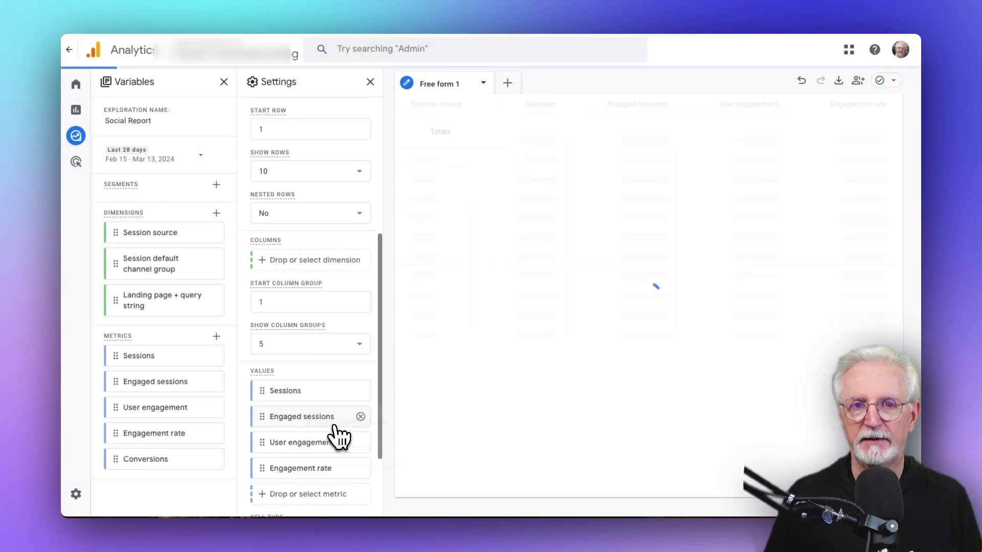
click(321, 493)
click(325, 478)
Filter the table so that Session default channel group exactly matches Organic Social
scroll(383, 452, down, 5)
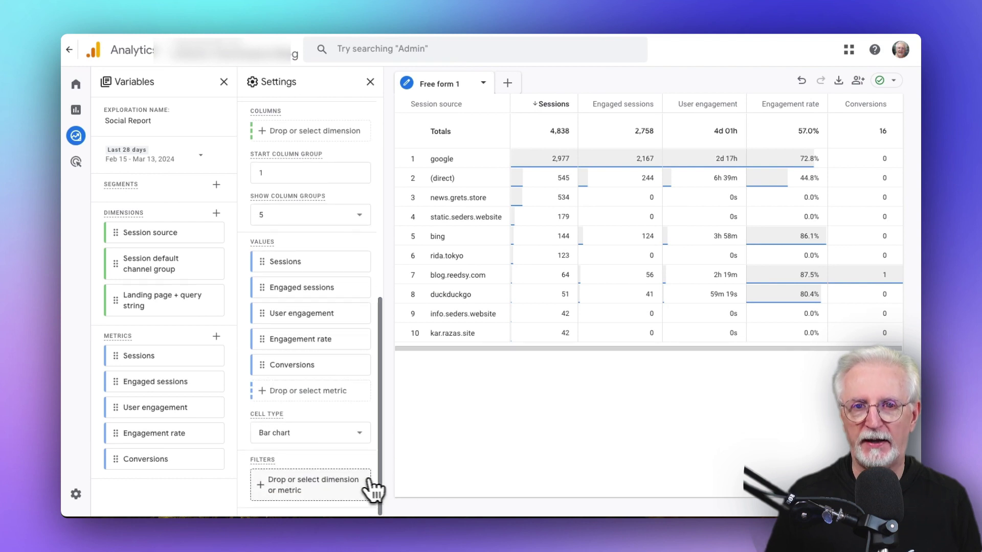
click(345, 483)
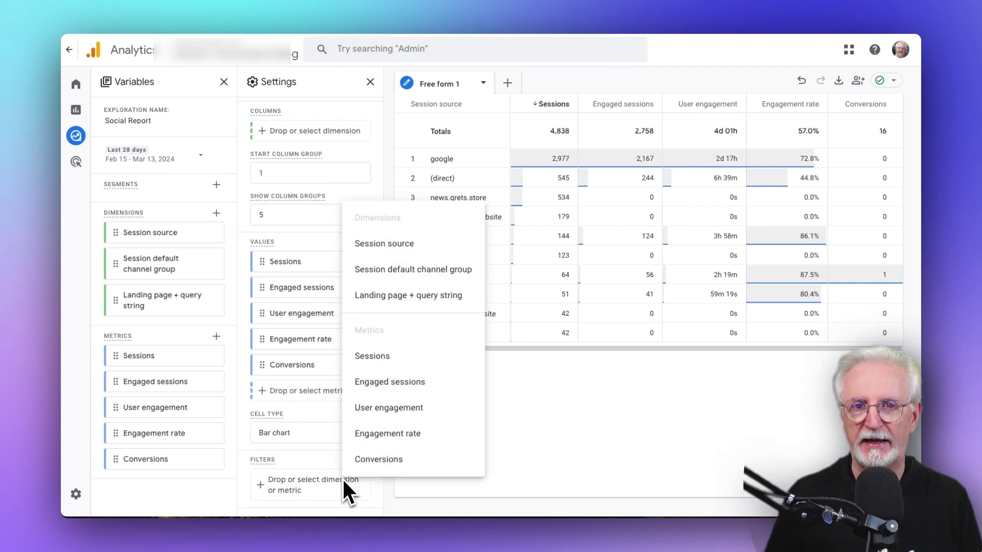
click(395, 271)
scroll(381, 345, down, 5)
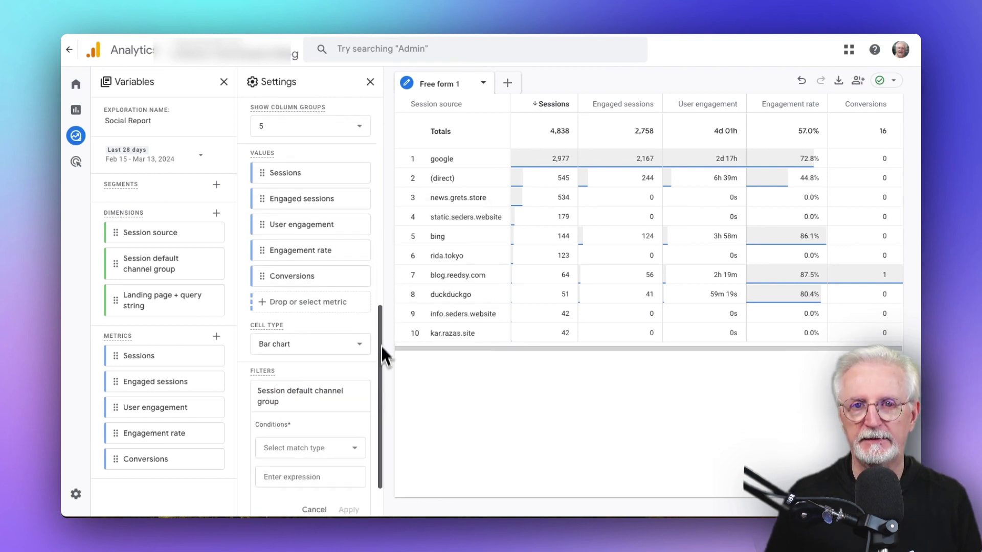
click(348, 388)
click(297, 246)
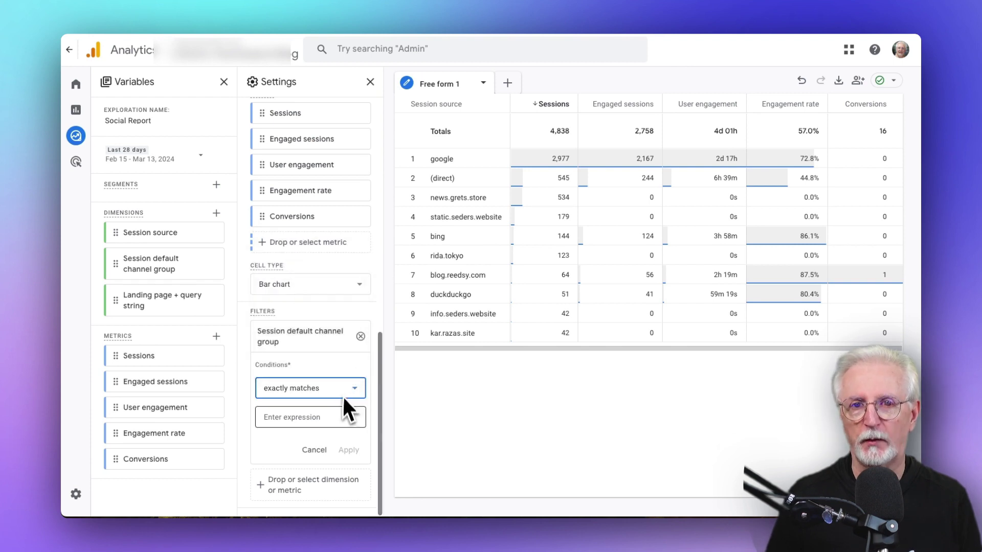
click(340, 416)
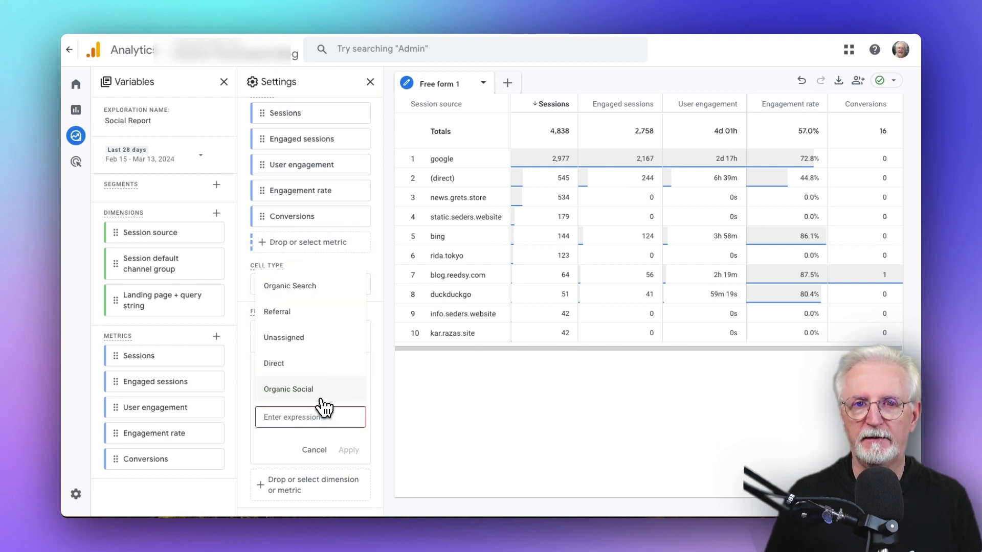
click(321, 399)
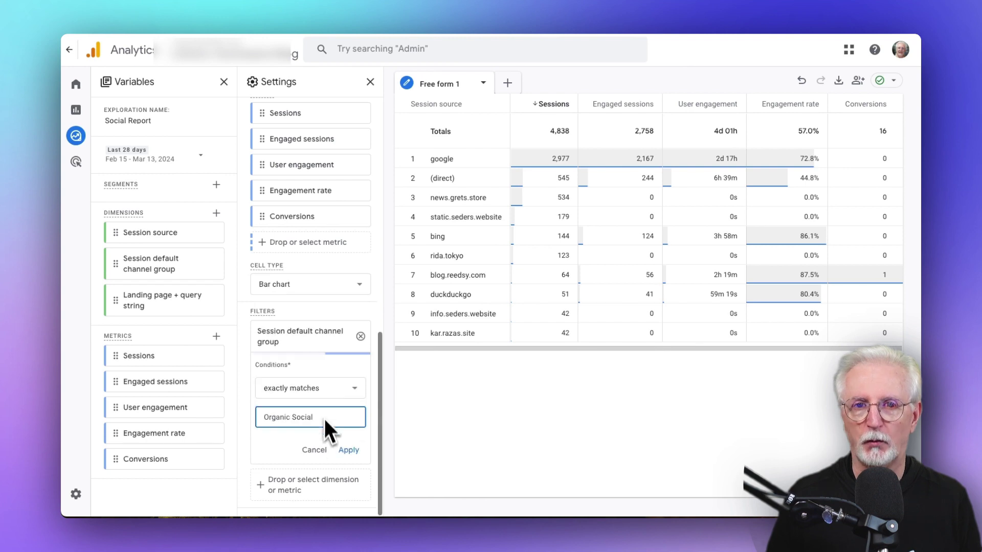
click(349, 452)
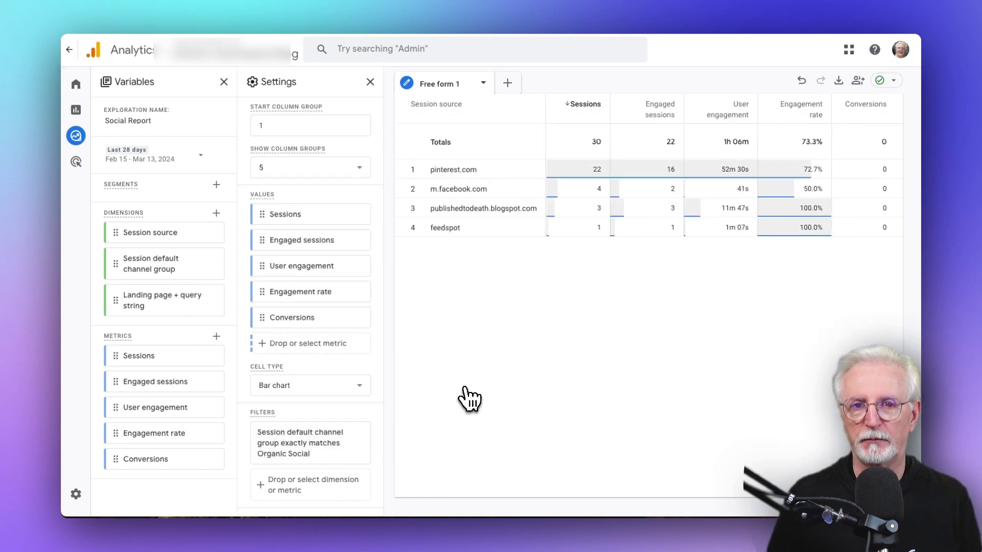
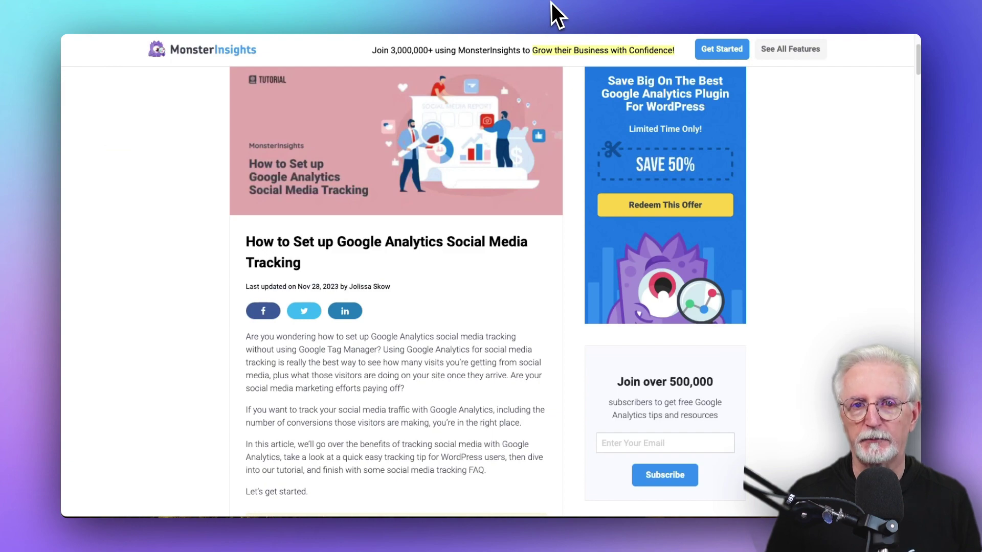
Skim the MonsterInsights articles on Google Analytics social media tracking and on adding Google Search Console to WordPress
scroll(207, 127, down, 1)
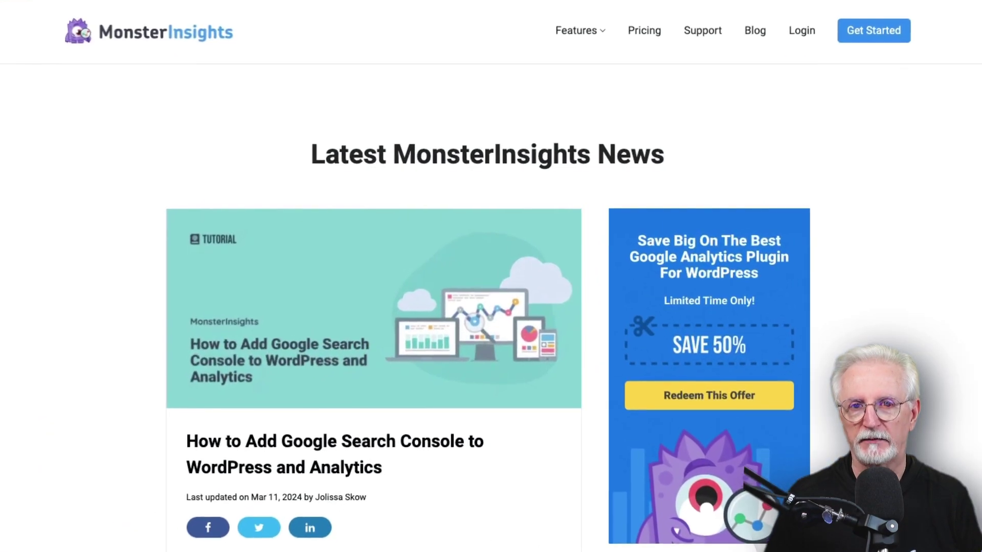
scroll(491, 277, down, 3)
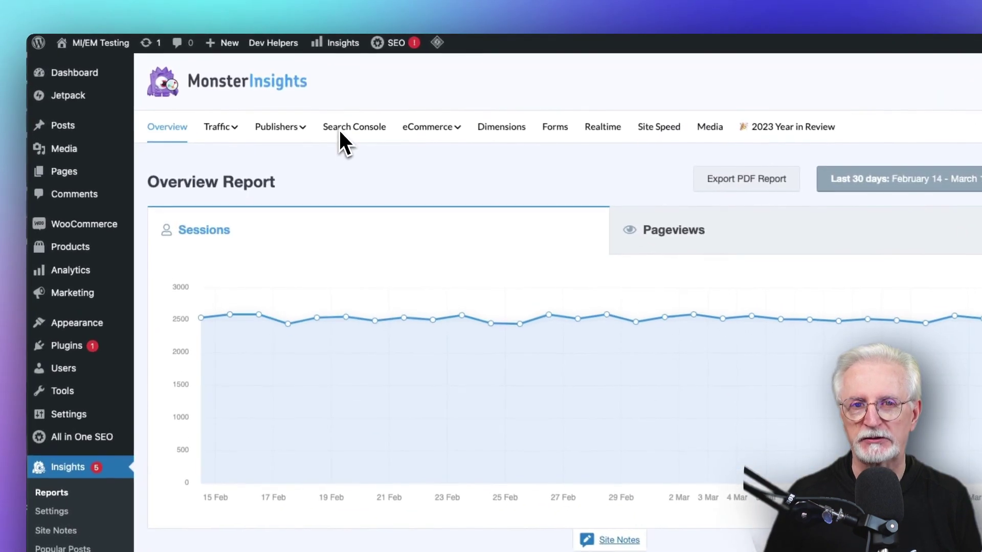
Open the MonsterInsights Search Console report in WordPress and look through the Top 50 Google Search Terms
click(313, 109)
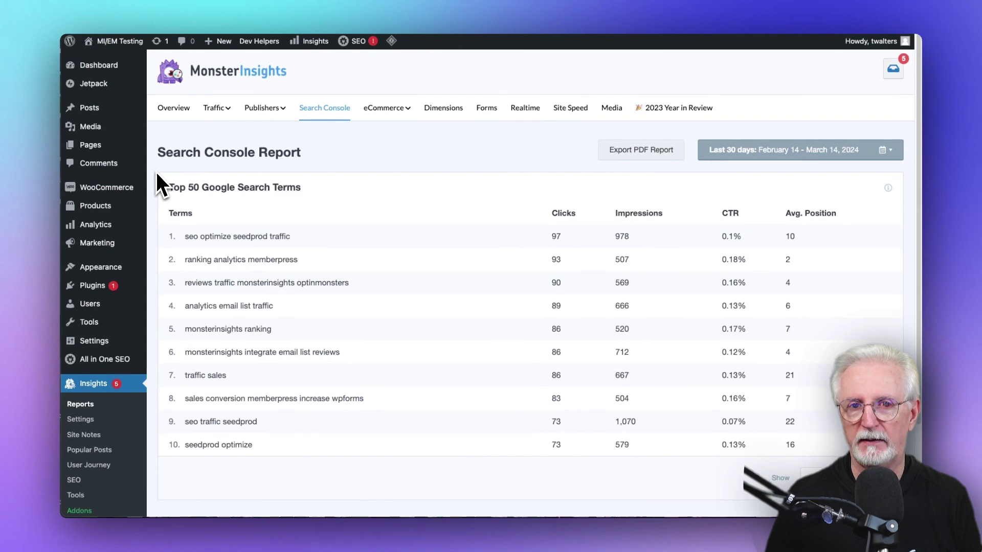
scroll(156, 173, down, 3)
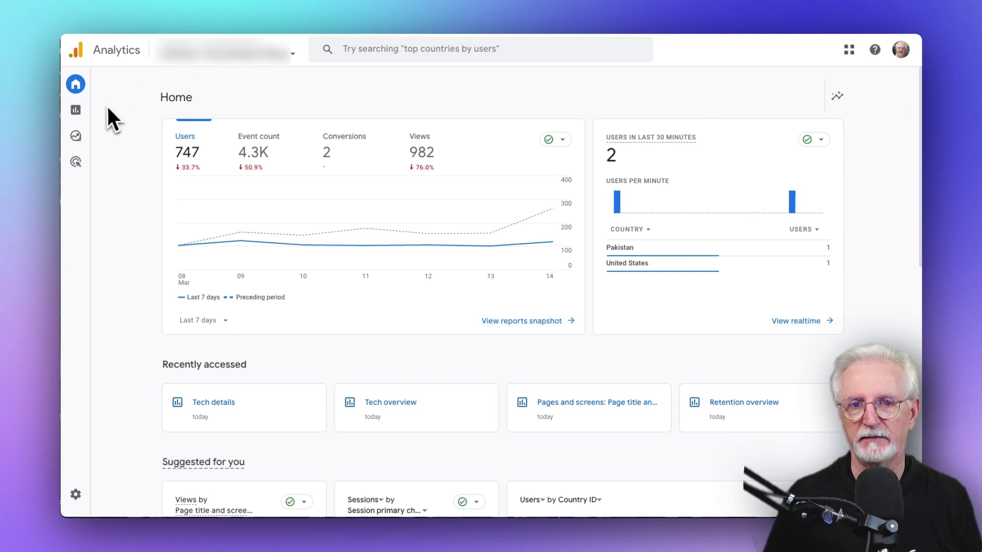
Open the Acquisition overview report in Google Analytics and look through its cards on users and sessions by channel
click(82, 113)
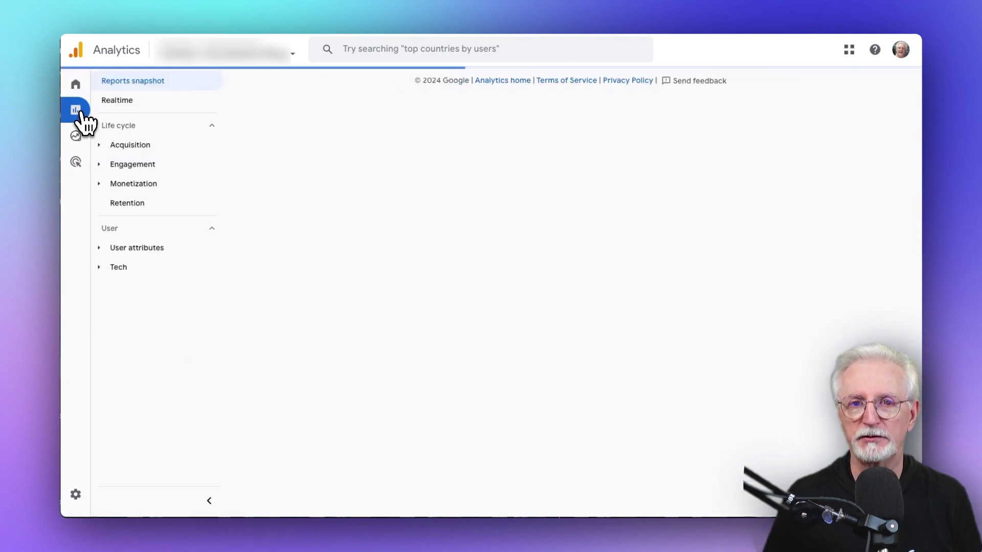
click(132, 146)
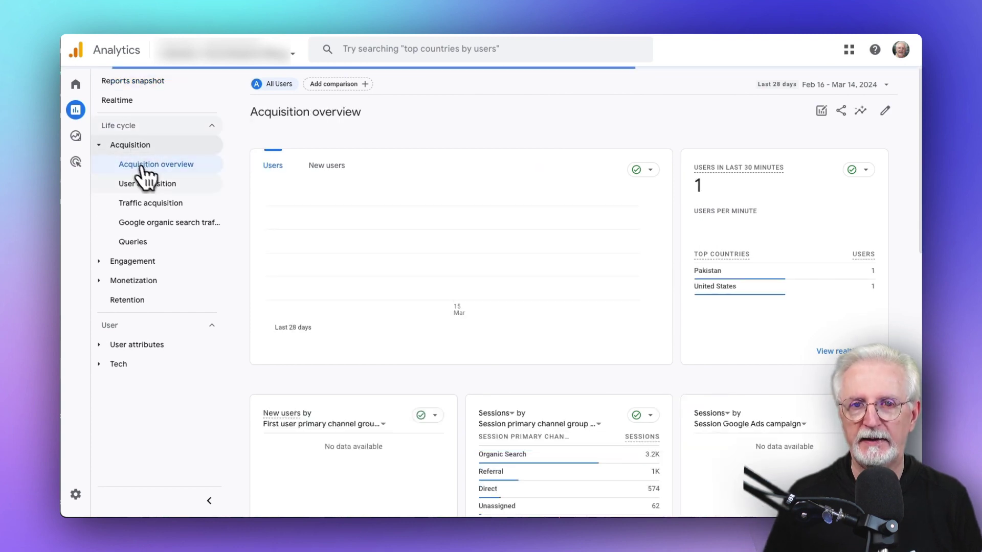
scroll(241, 224, down, 8)
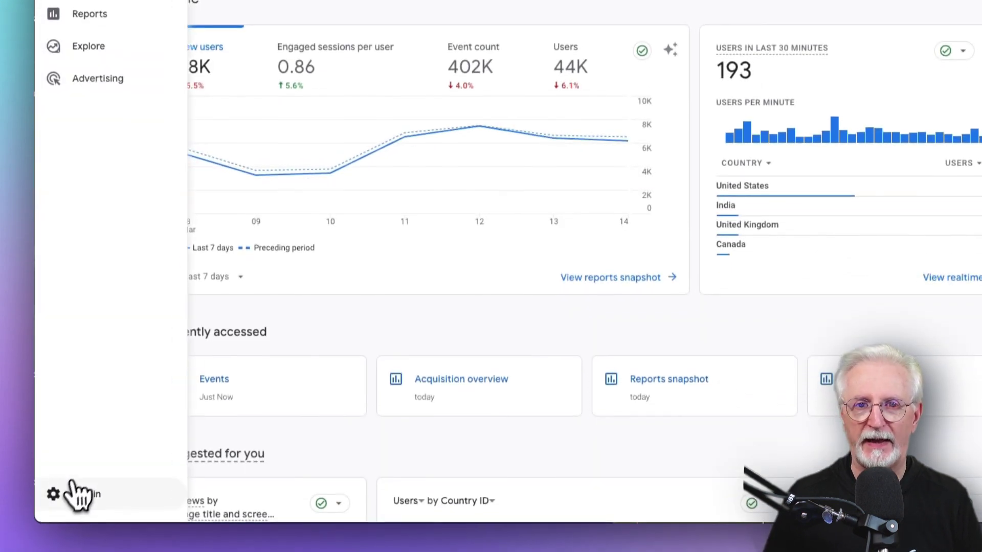
Open the property's Events settings in Admin, and expand the Engagement reports from the Conversions report
click(62, 486)
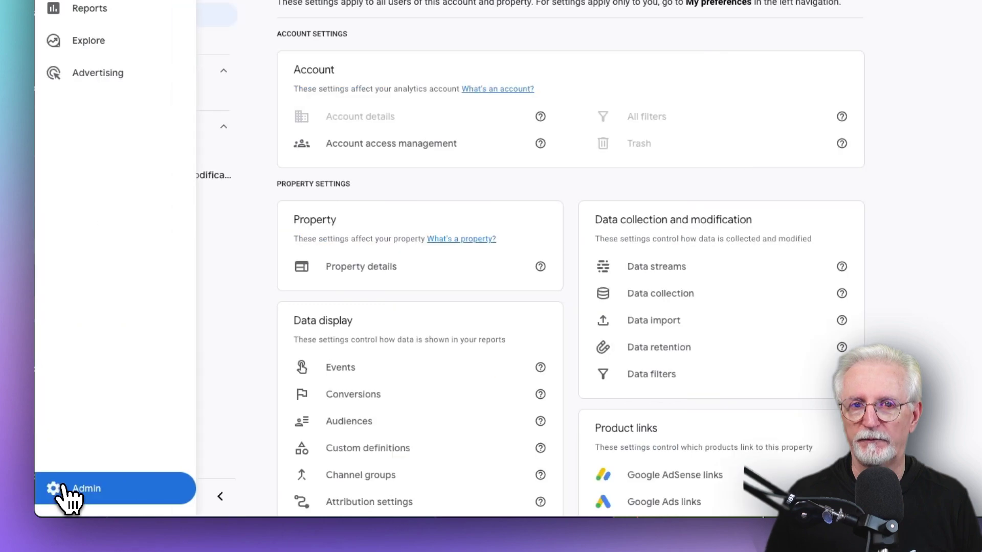
click(361, 370)
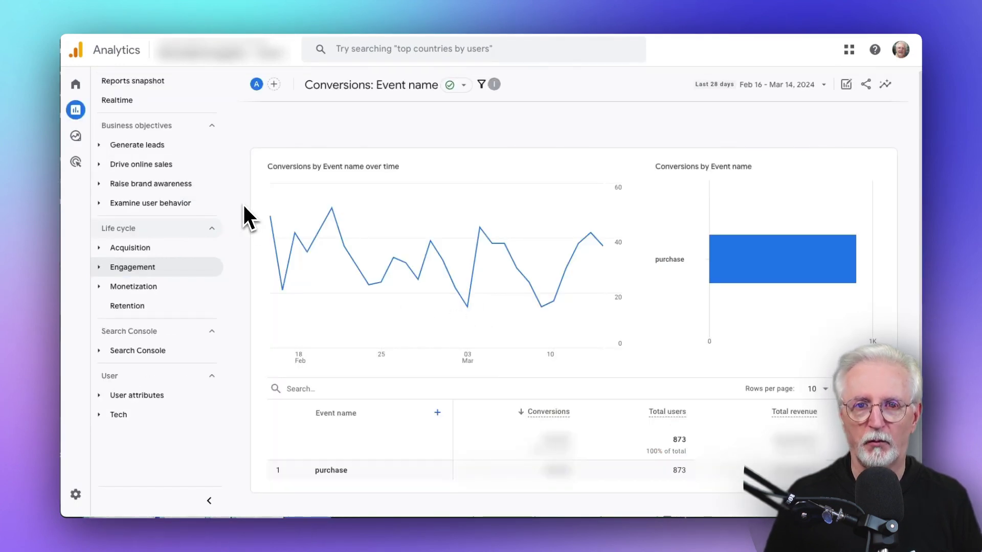
click(99, 267)
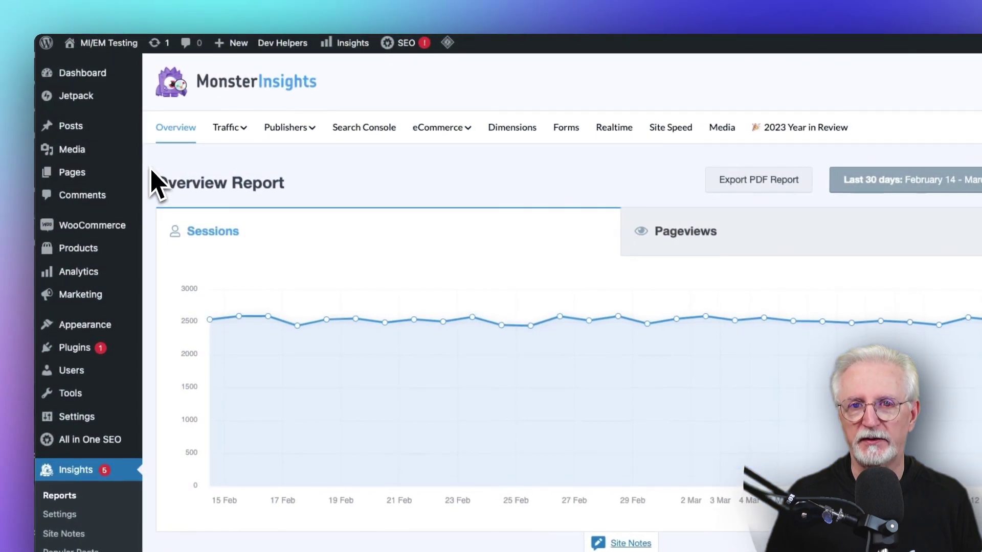
Look through the MonsterInsights Overview Report in WordPress, down past the New vs. Returning Visitors and Device Breakdown charts
scroll(153, 179, down, 2)
scroll(152, 172, down, 5)
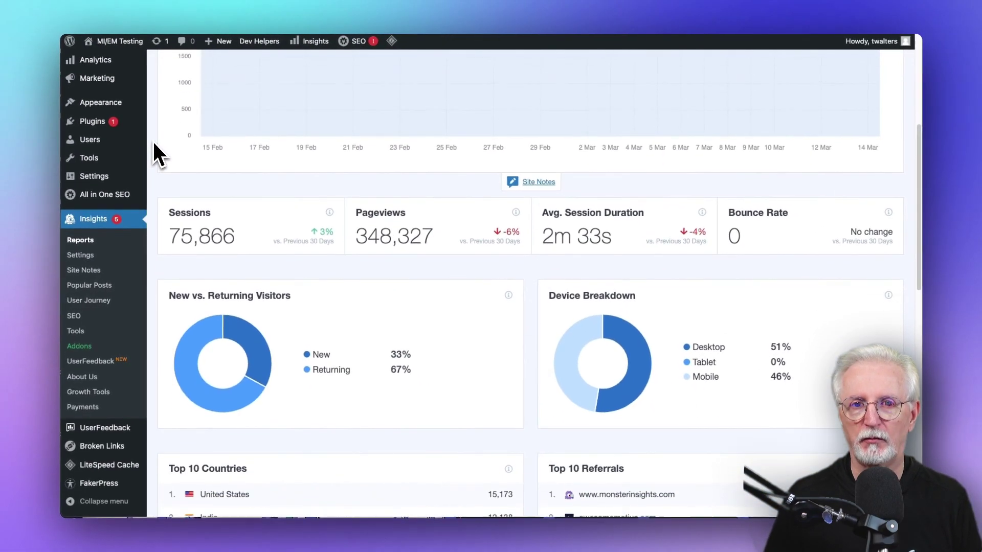
scroll(153, 140, down, 5)
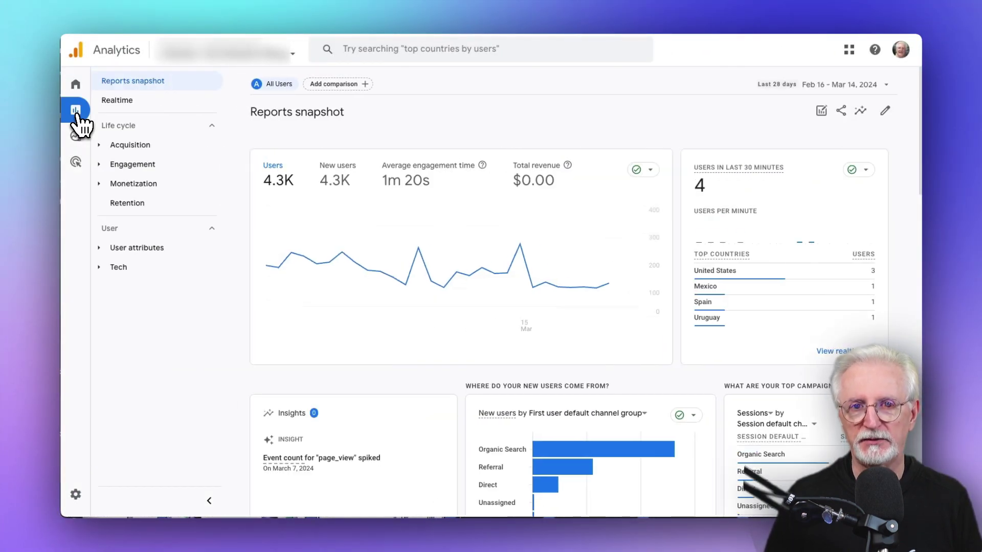
Open the Retention overview in Google Analytics and examine new and returning users and the cohort charts
click(134, 205)
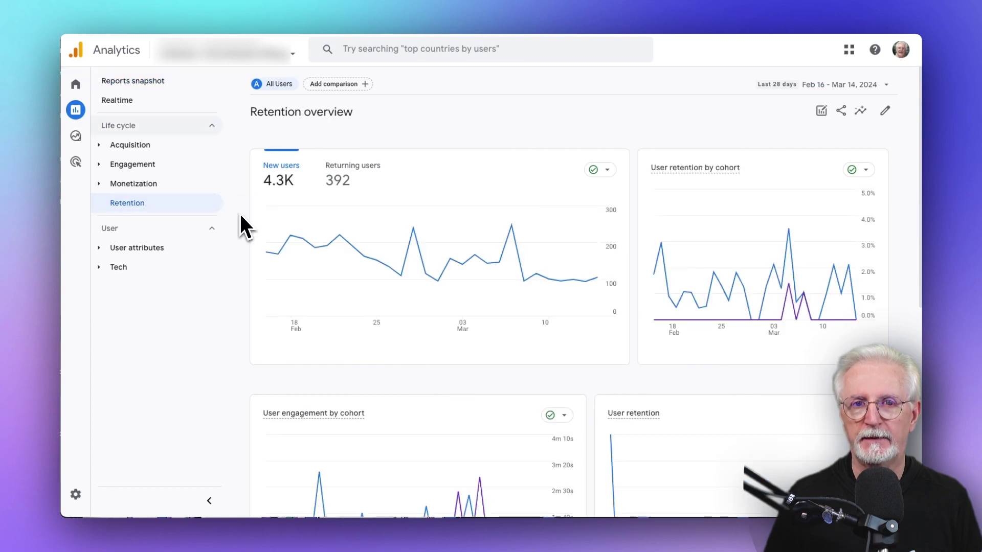
scroll(241, 225, down, 3)
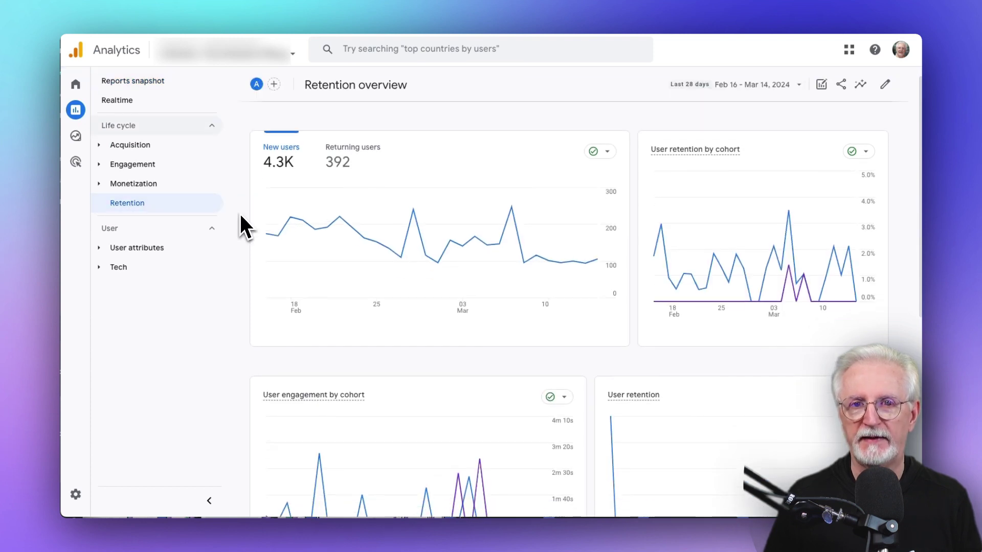
scroll(241, 215, down, 3)
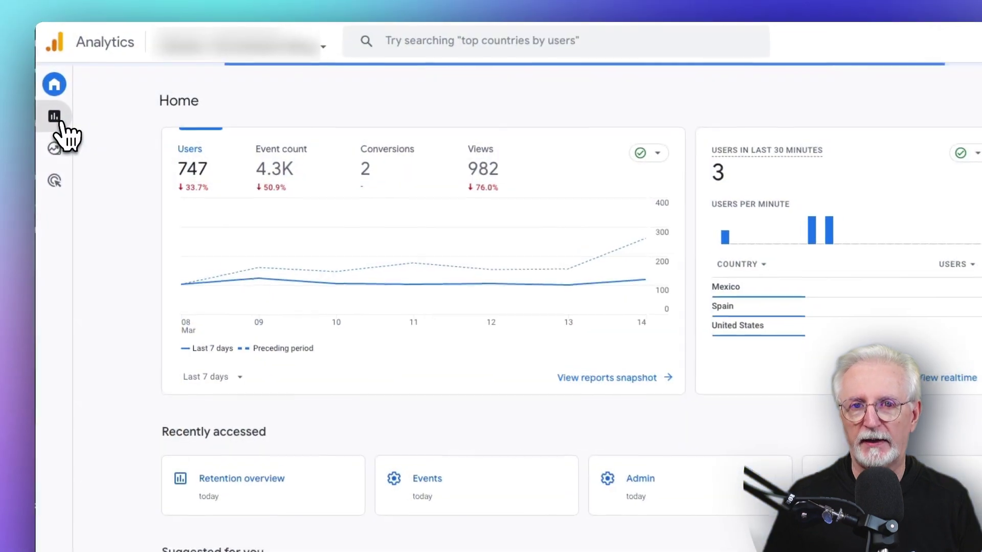
Open the Engagement overview report and examine the average engagement time, views and event count charts
click(80, 115)
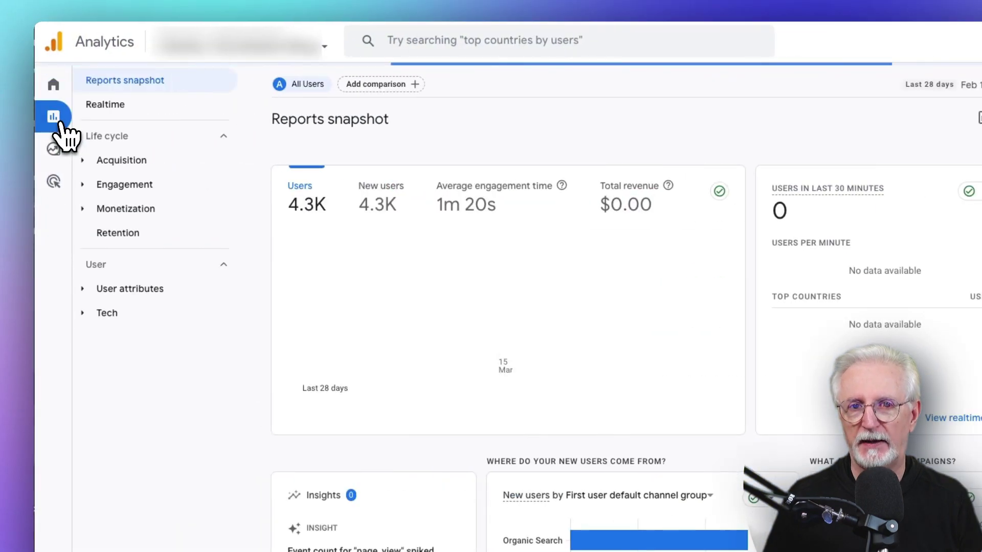
click(87, 183)
click(132, 215)
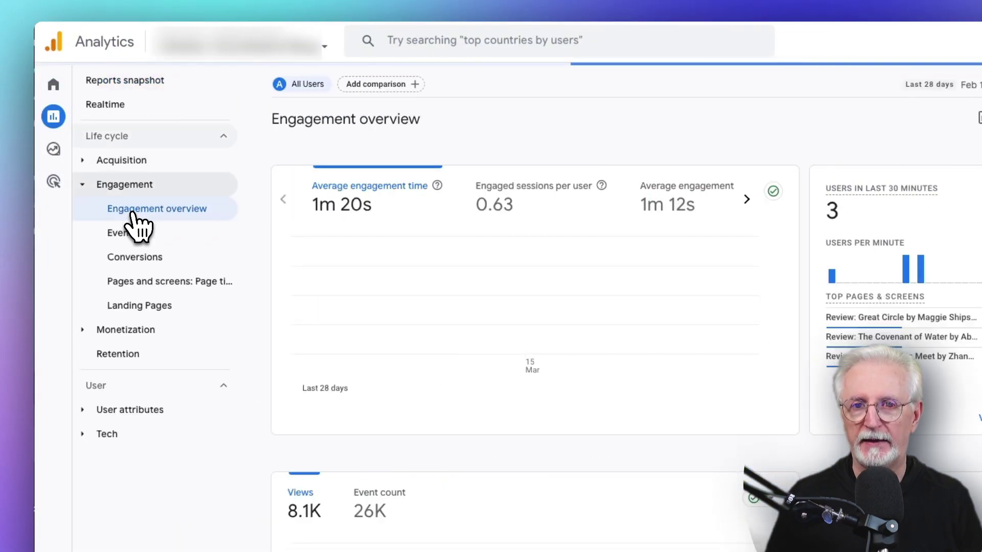
scroll(261, 304, down, 3)
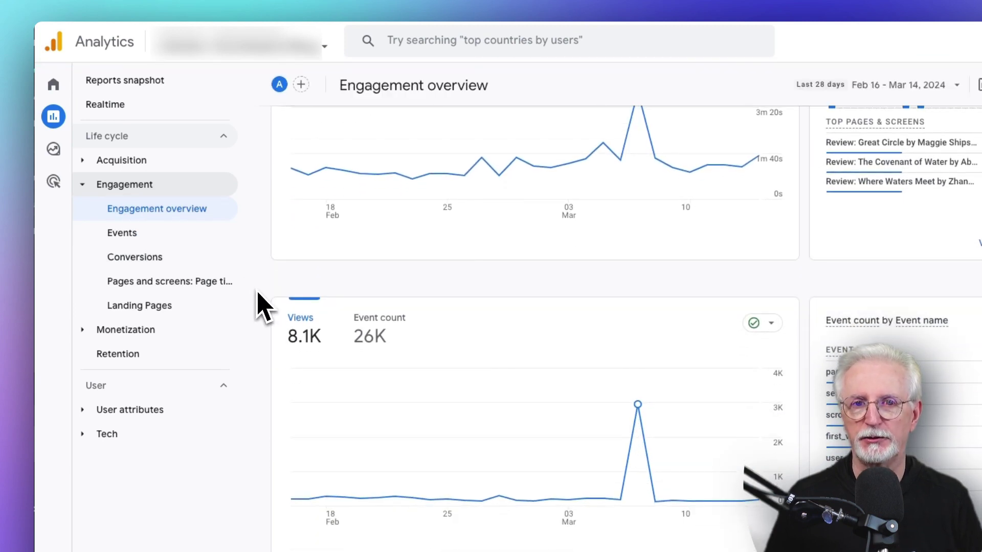
Open the Pages and screens report and look through the table of views and engagement per page path
click(153, 281)
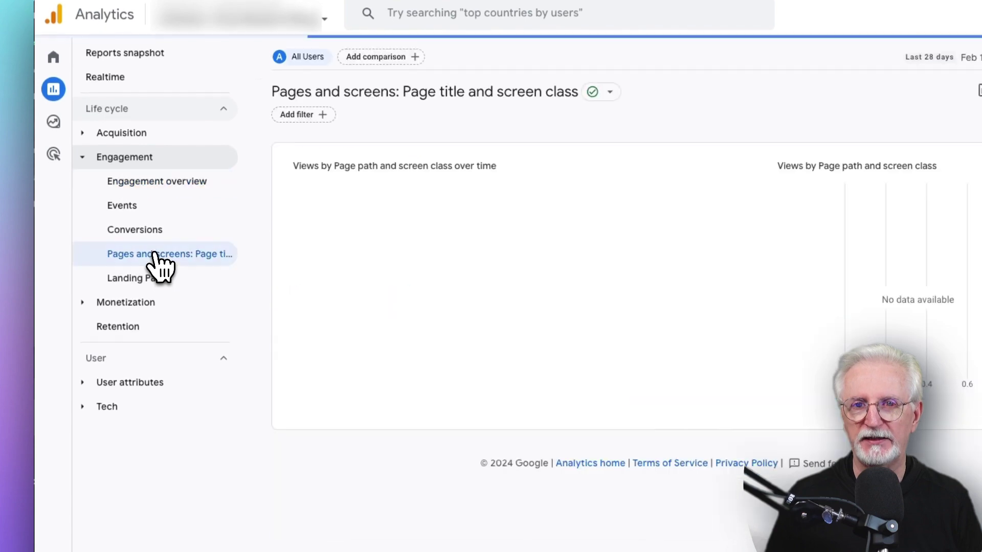
scroll(256, 240, down, 1)
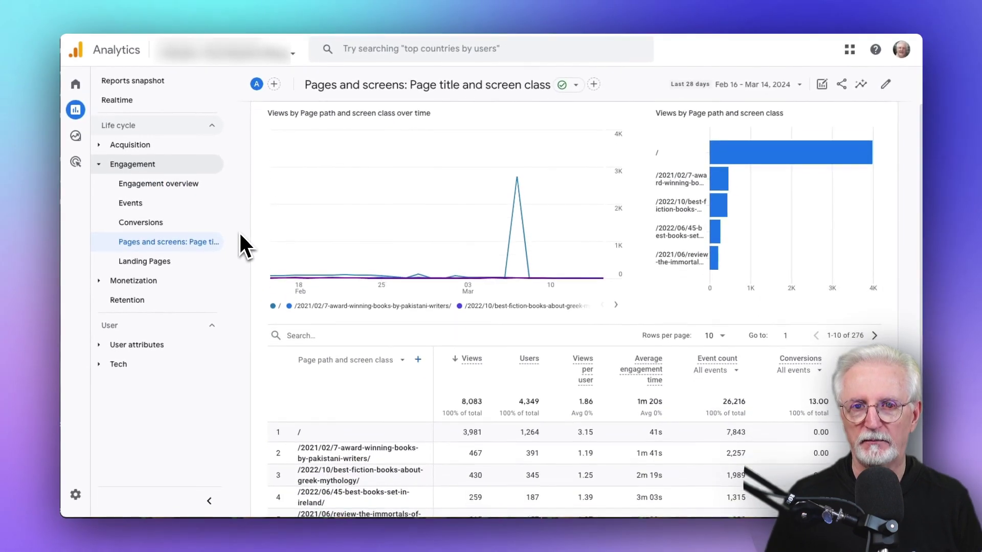
scroll(240, 235, down, 3)
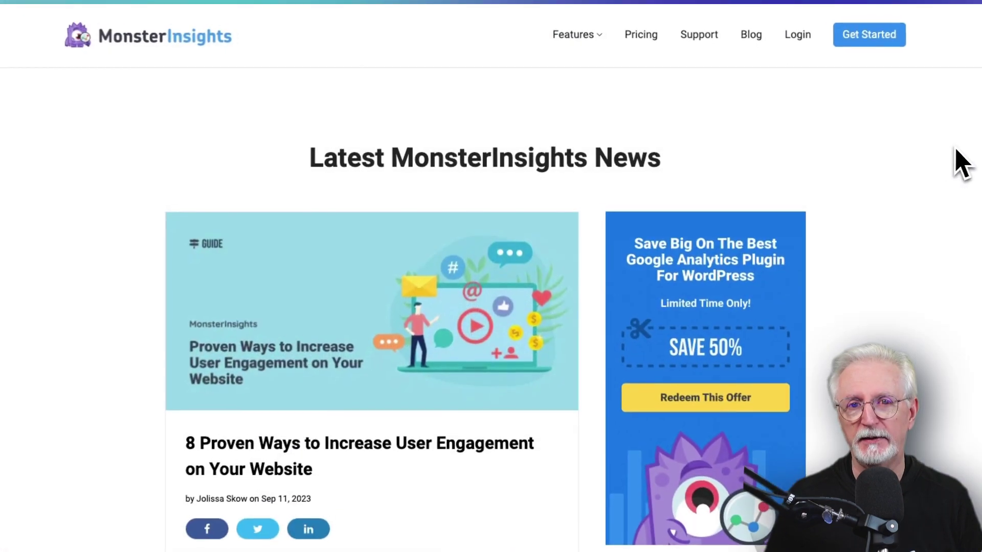
Skim the MonsterInsights article on increasing user engagement, and open a Publishers report from the MonsterInsights Overview Report in WordPress
scroll(962, 164, down, 2)
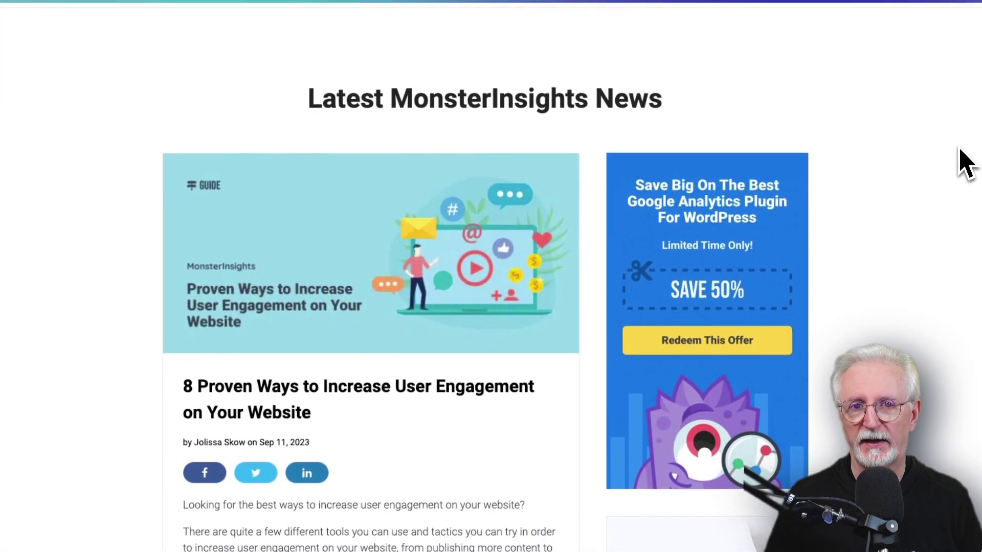
scroll(966, 163, down, 2)
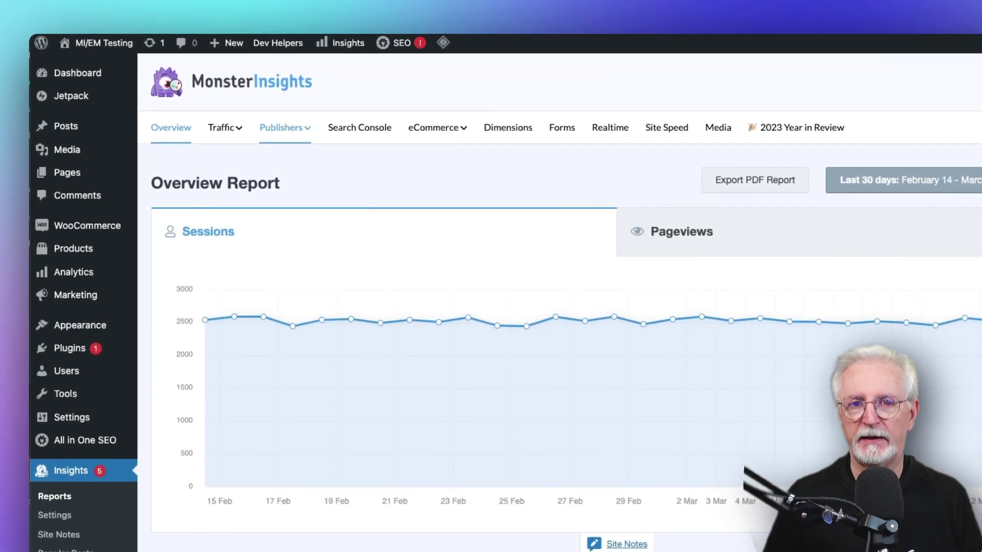
mouse_move(292, 129)
click(440, 181)
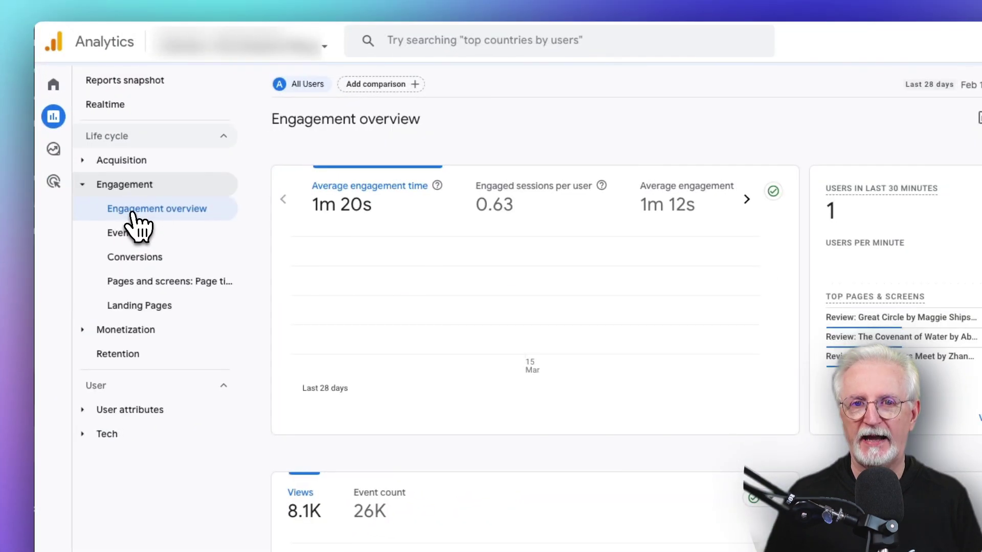
Review the Engagement overview charts again in Google Analytics and return to the Pages and screens report
scroll(257, 293, down, 4)
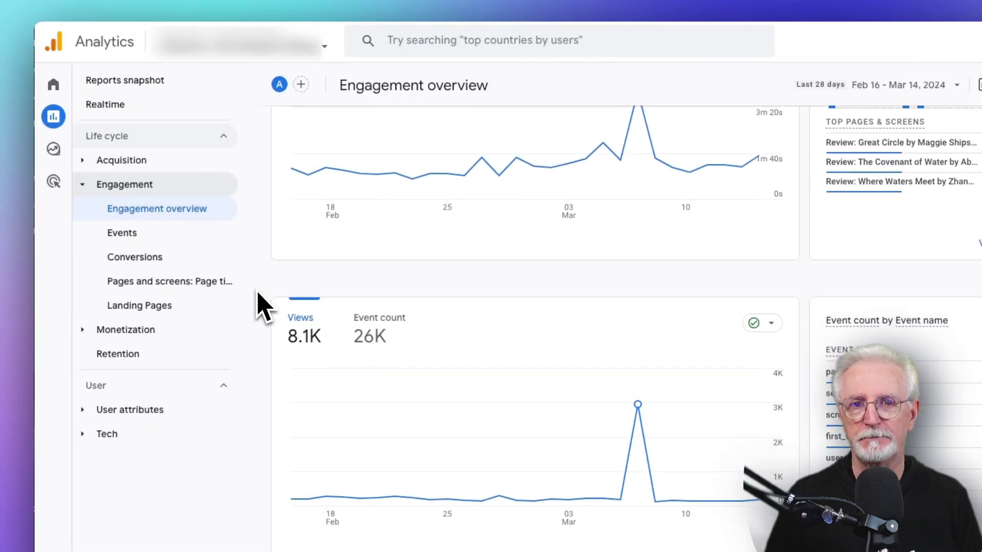
click(169, 281)
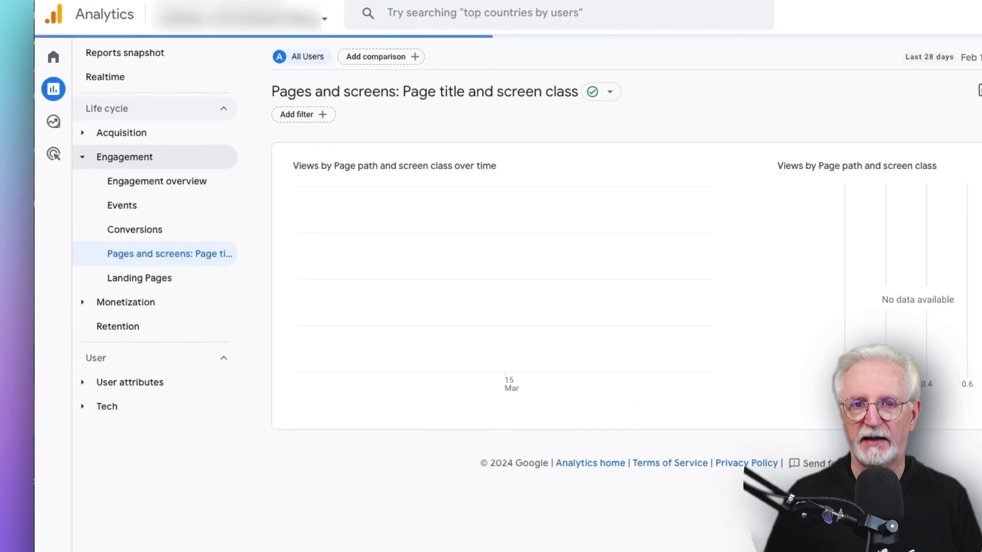
scroll(256, 240, down, 2)
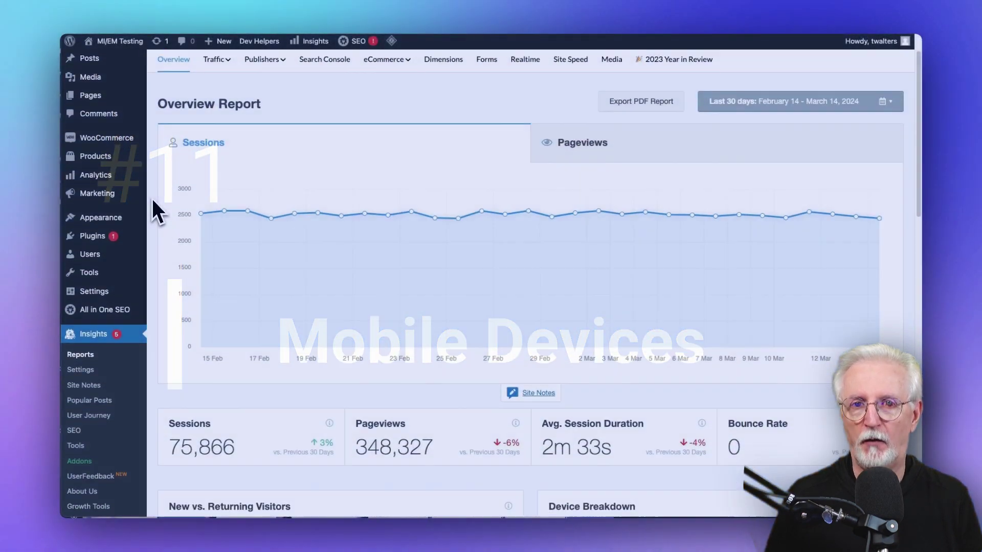
Check the Device Breakdown in the MonsterInsights Overview Report, and open the Technology traffic report
scroll(153, 201, down, 6)
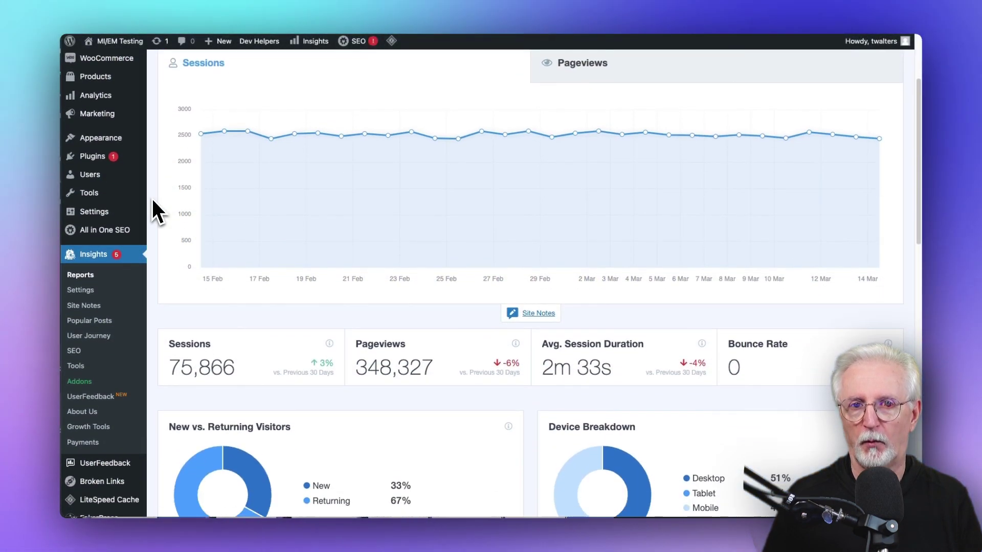
scroll(152, 201, down, 2)
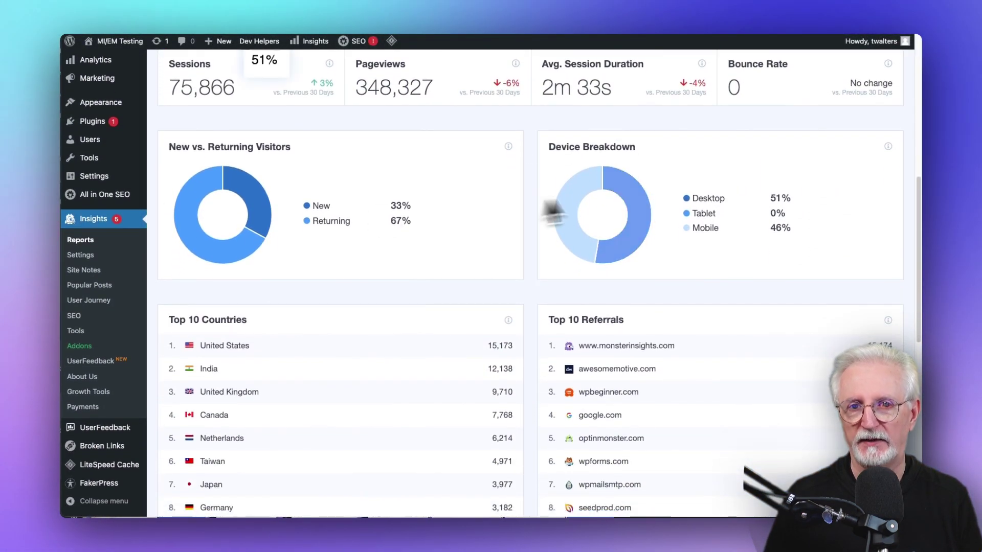
scroll(152, 152, up, 8)
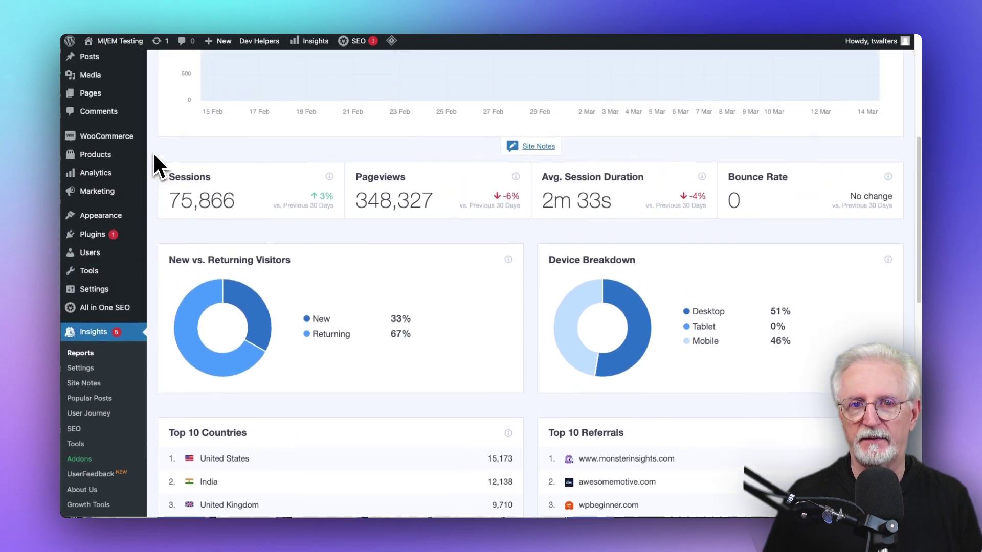
mouse_move(230, 111)
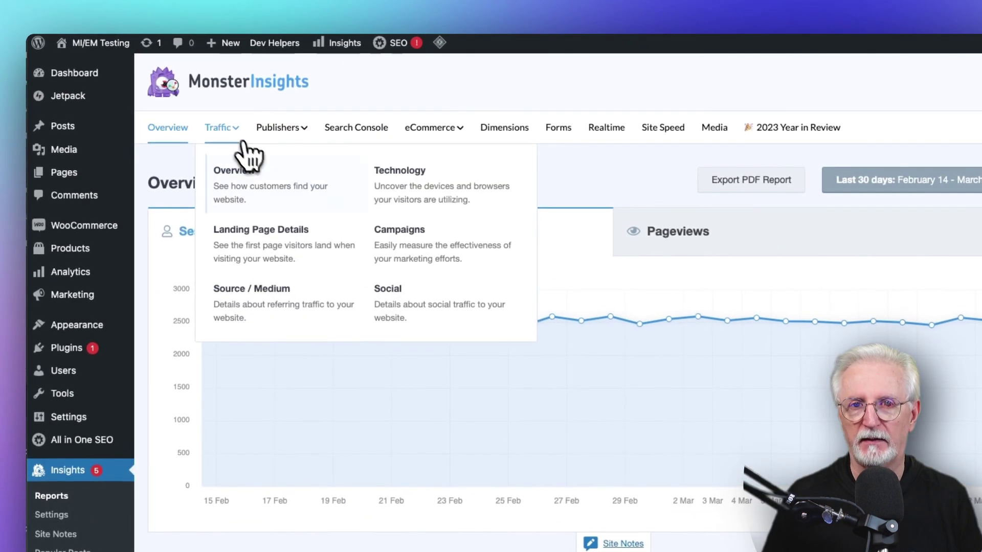
click(411, 187)
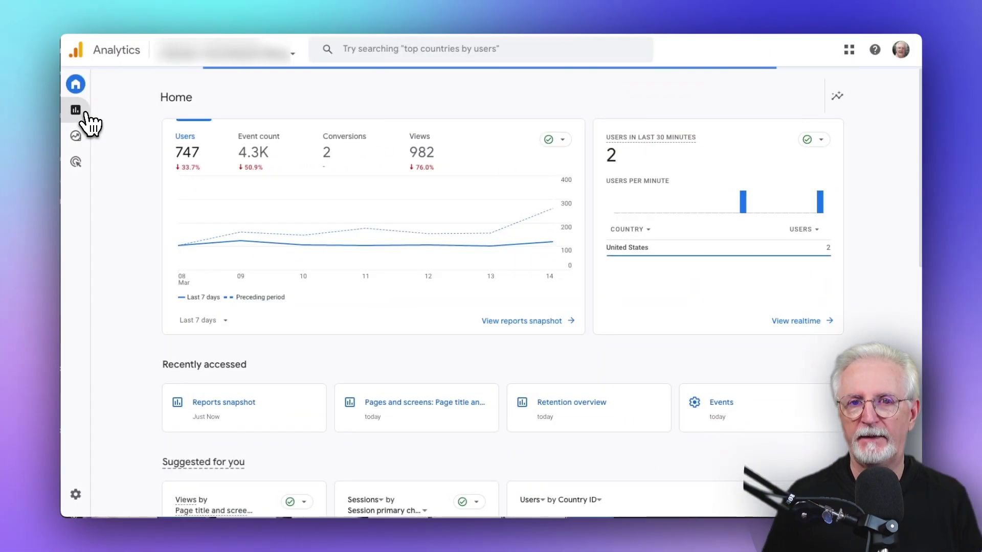
Review users by device category and browser in the Google Analytics Tech overview, and open the Tech details report
click(79, 110)
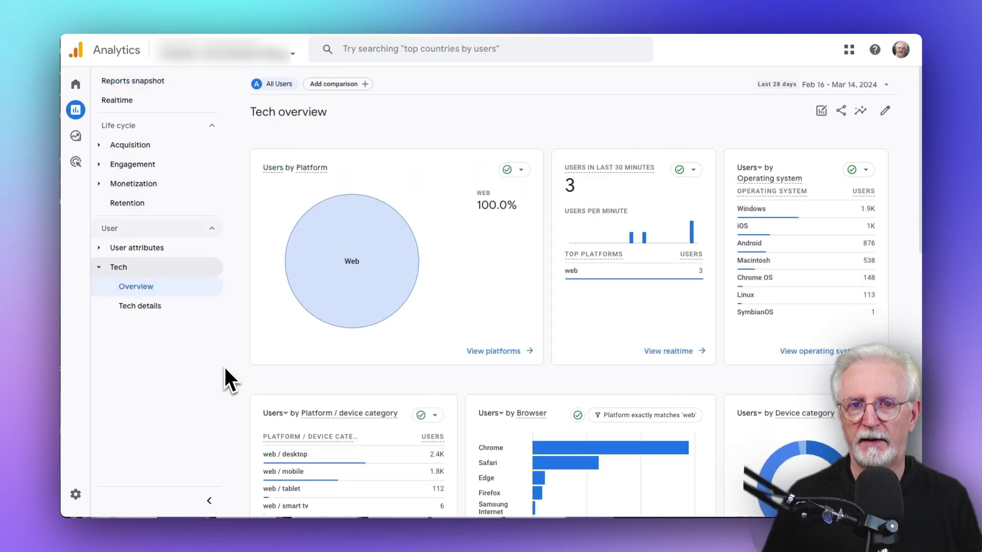
scroll(229, 364, down, 5)
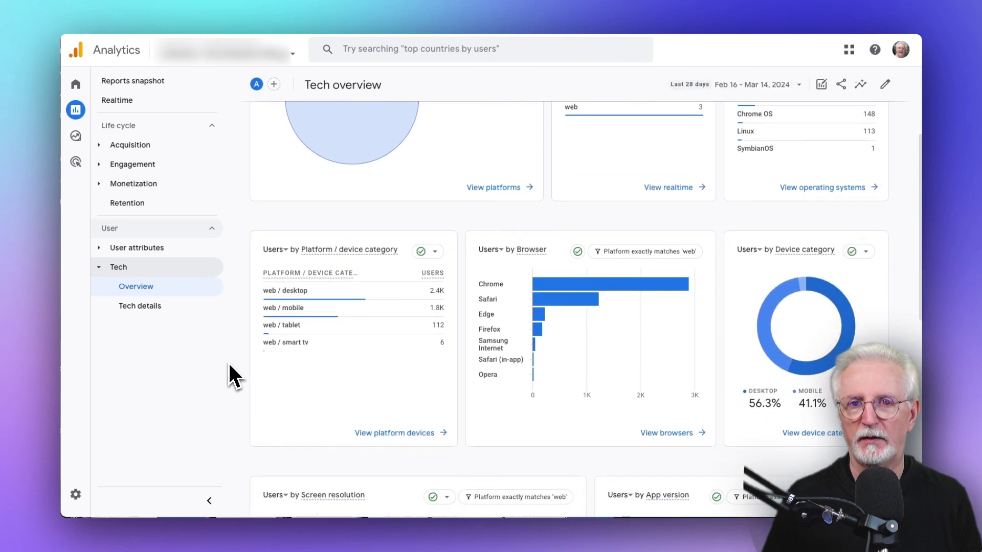
click(148, 307)
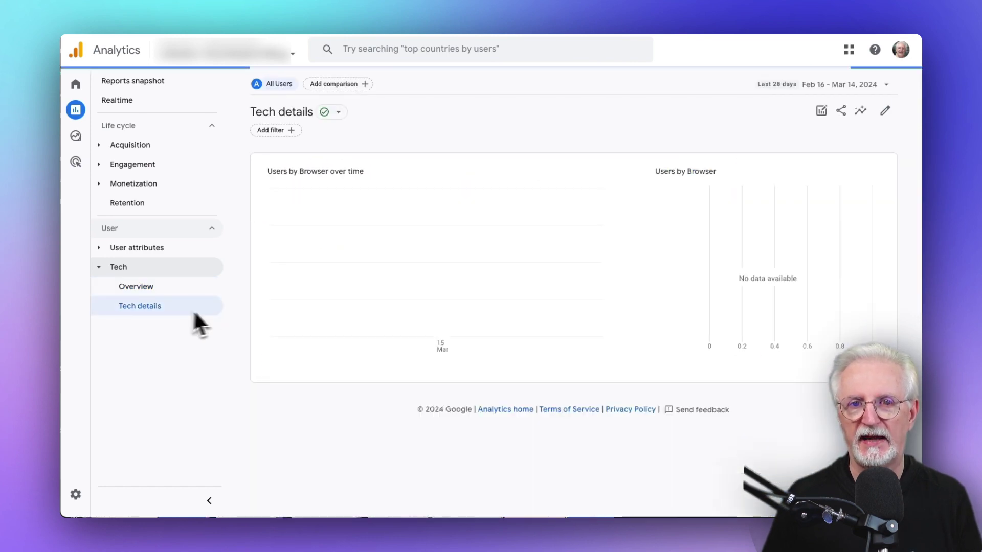